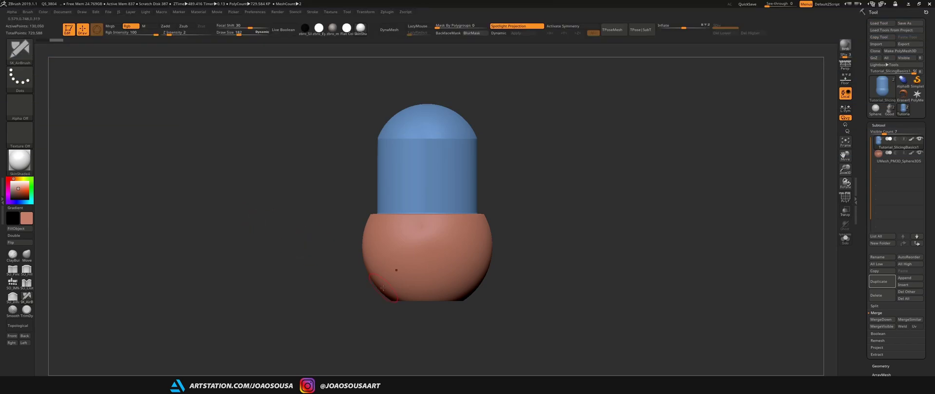
- View the blue capsule alone in Solo mode, switch to the bowl subtool, and show both parts again
click(845, 245)
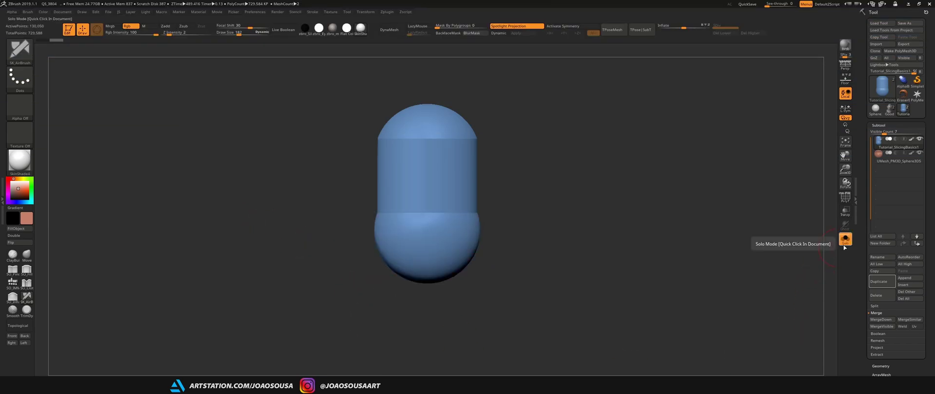
key(Down)
drag(775, 224, 748, 233)
click(845, 239)
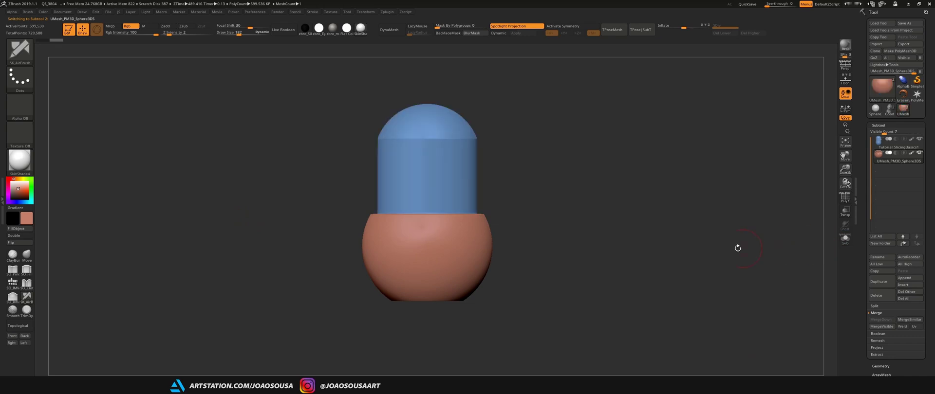
- Select the blue capsule subtool and examine from above where it enters the rim of the bowl
alt+click(426, 142)
key(shift+f)
key(shift+f)
key(space)
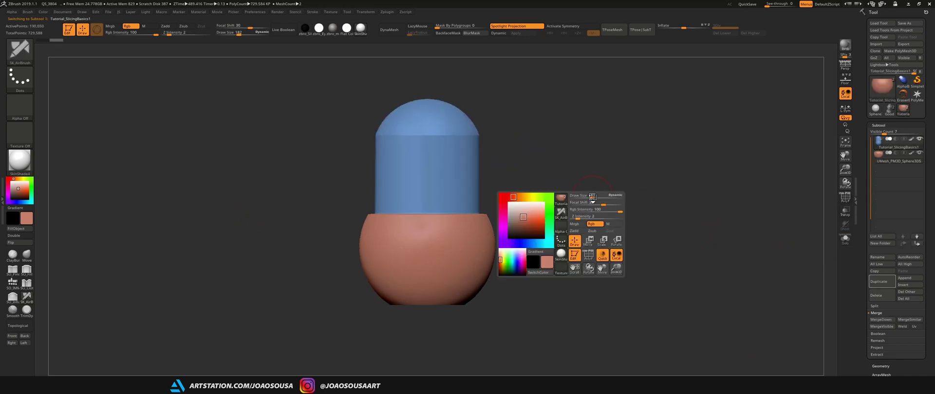
alt+drag(576, 147, 584, 174)
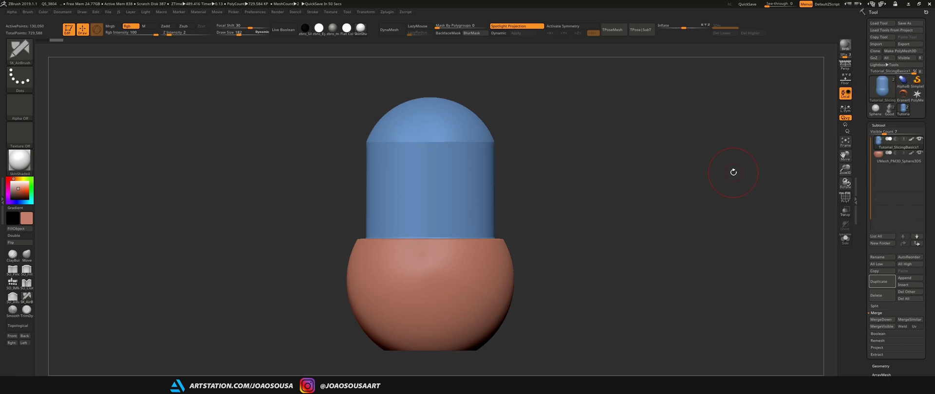
drag(733, 172, 704, 238)
key(f)
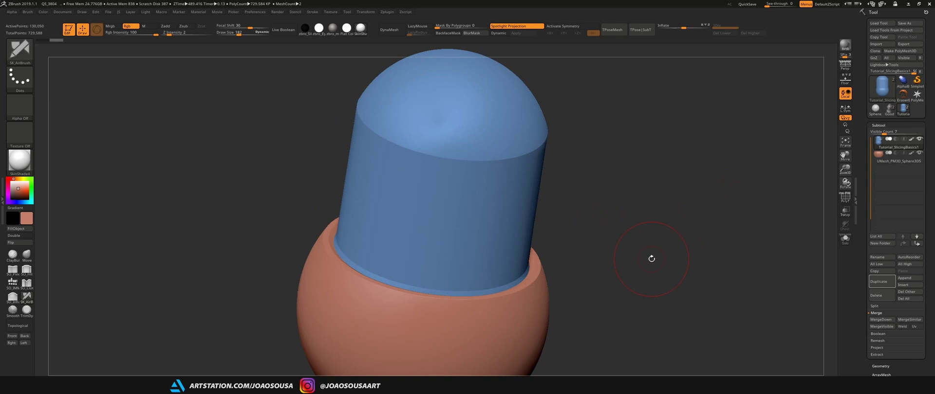
drag(652, 259, 643, 211)
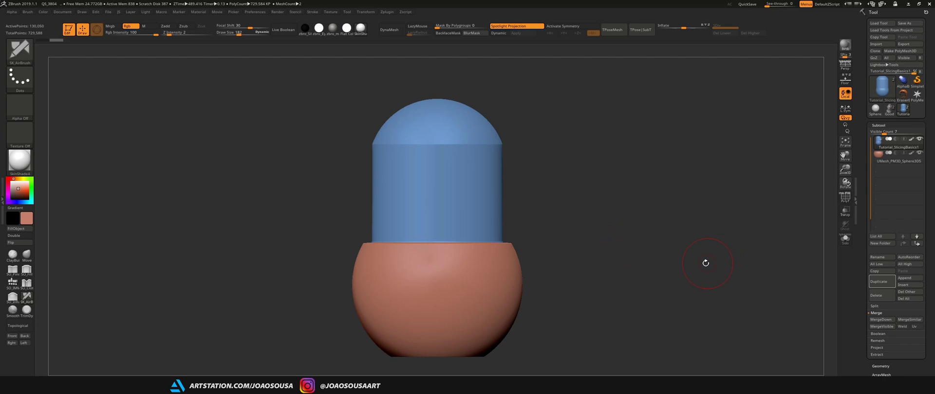
- Select the bowl subtool and compare it with the capsule one at a time in Solo mode
key(Down)
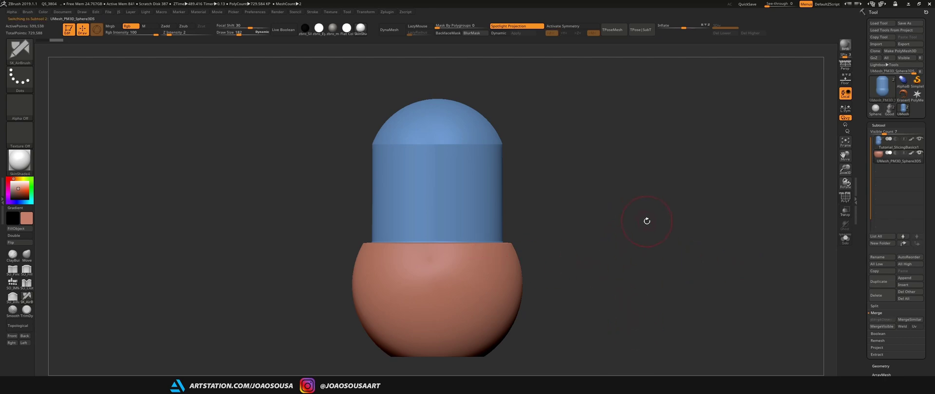
drag(632, 191, 825, 244)
drag(614, 249, 740, 265)
click(845, 244)
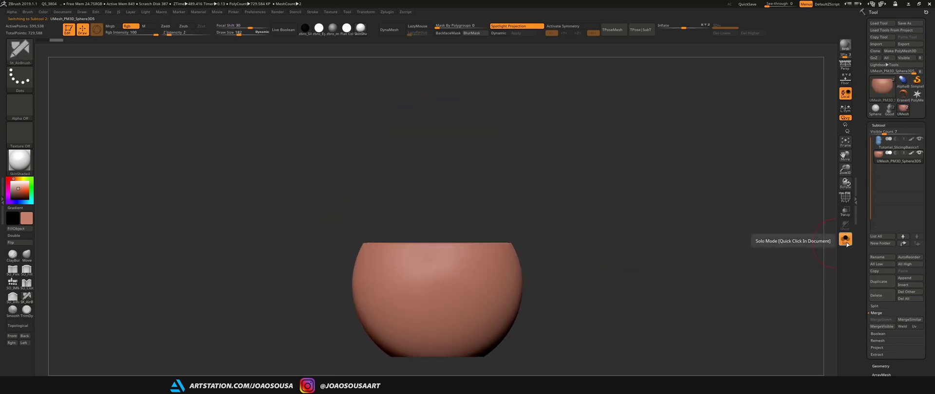
key(Up)
key(Down)
click(846, 245)
- Center the gizmo on the bowl, try moving it straight down off the capsule, and undo the moves
alt+drag(708, 284, 682, 239)
key(w)
alt+click(417, 102)
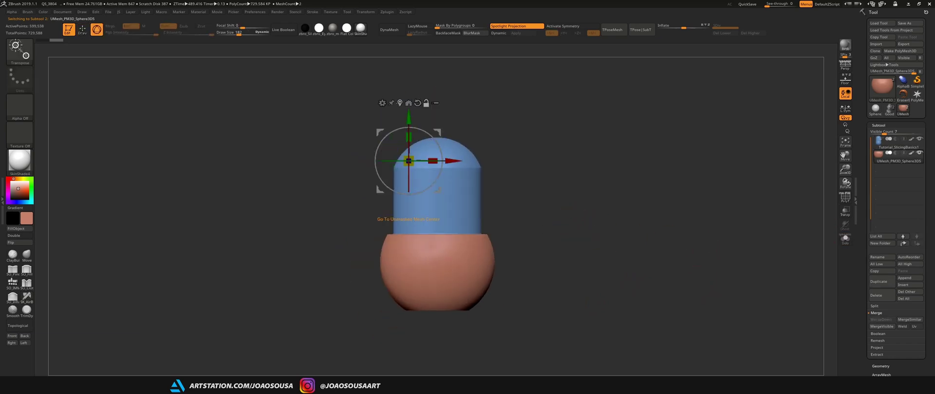
alt+click(400, 103)
drag(438, 233, 444, 303)
drag(545, 278, 618, 294)
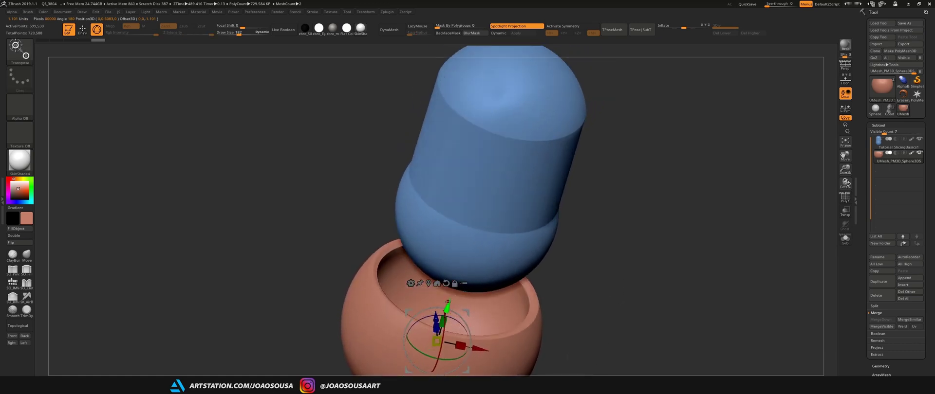
drag(448, 302, 477, 207)
key(ctrl+z)
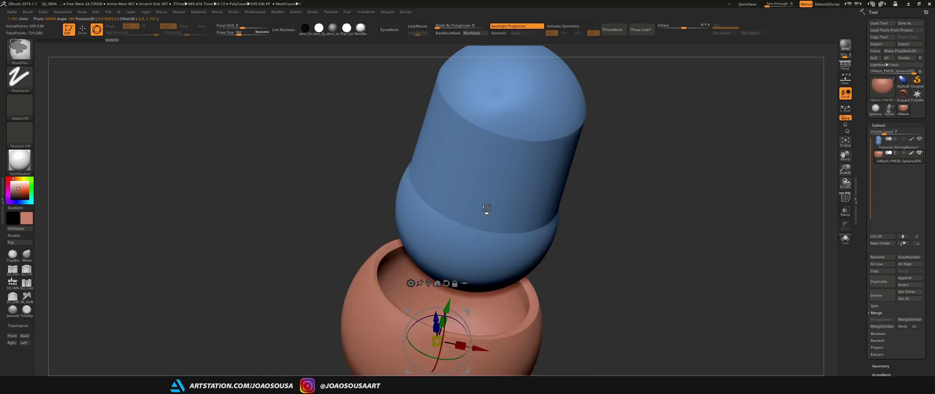
key(ctrl+z)
mouse_move(633, 209)
shift+mouse_down()
mouse_move(663, 238)
mouse_move(668, 268)
mouse_move(668, 247)
mouse_move(701, 228)
shift+mouse_up()
key(q)
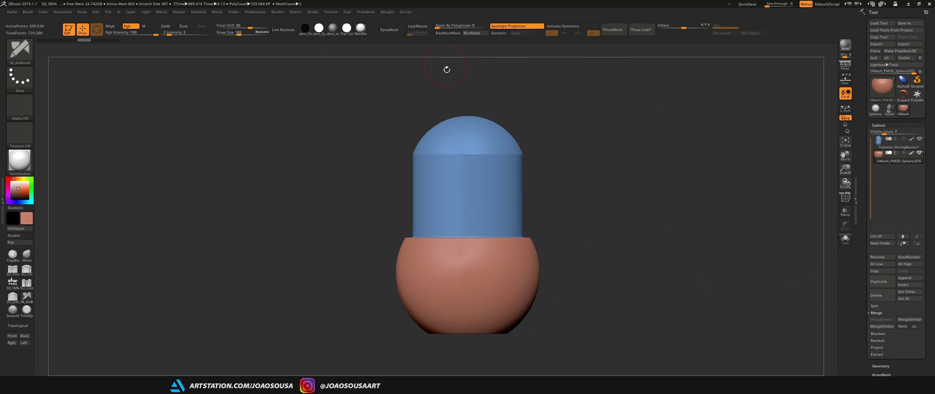
- Try moving the bowl sideways to the left of the capsule and undo the move
key(w)
drag(495, 256, 350, 235)
mouse_move(604, 214)
mouse_down()
mouse_move(693, 285)
mouse_move(600, 263)
mouse_move(591, 230)
mouse_up()
key(q)
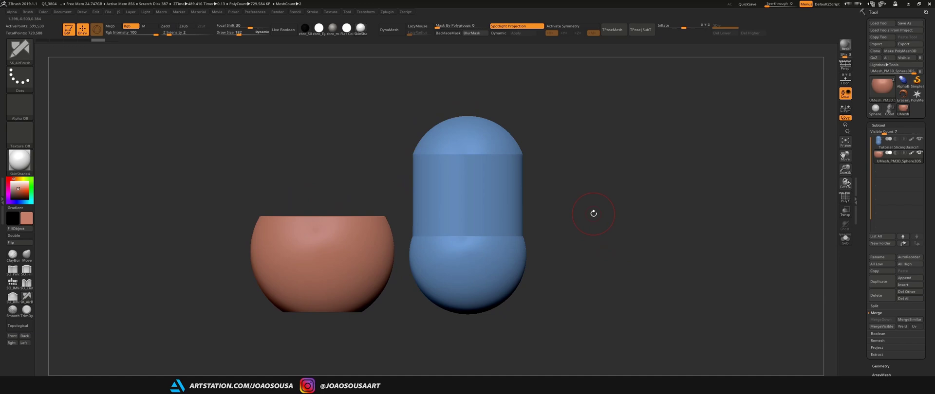
key(ctrl+z)
- Try moving the bowl down clear of the capsule and sliding it back up around the rounded end
key(w)
drag(468, 241, 483, 349)
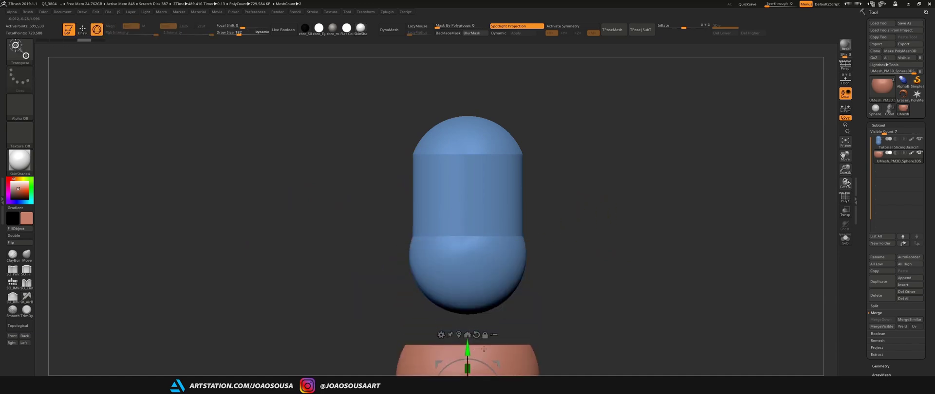
alt+drag(550, 316, 591, 199)
drag(477, 215, 475, 163)
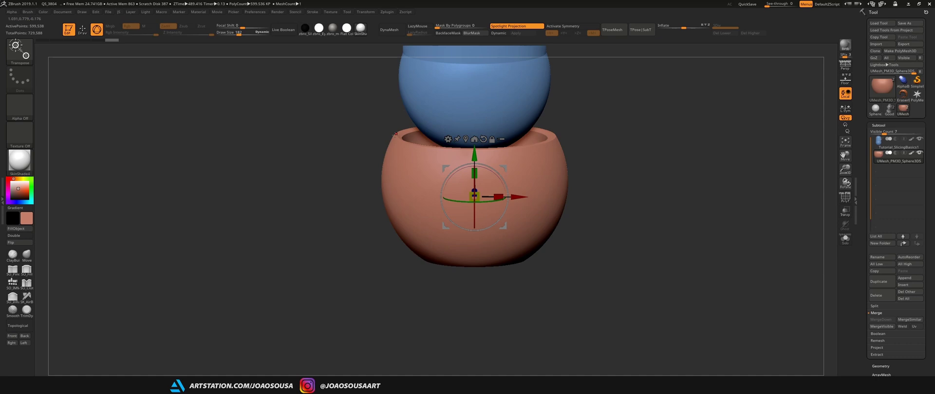
drag(475, 154, 474, 115)
alt+drag(605, 121, 630, 208)
drag(708, 171, 715, 194)
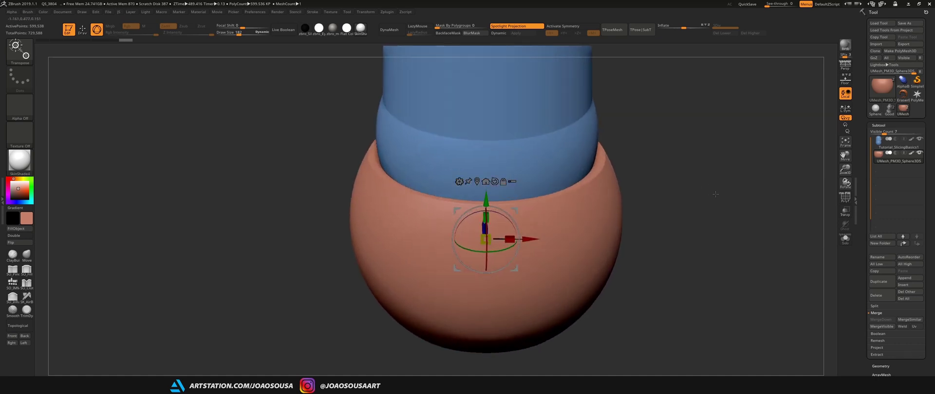
mouse_move(486, 199)
ctrl+mouse_down()
mouse_move(486, 217)
mouse_move(489, 203)
ctrl+mouse_up()
drag(671, 296, 691, 253)
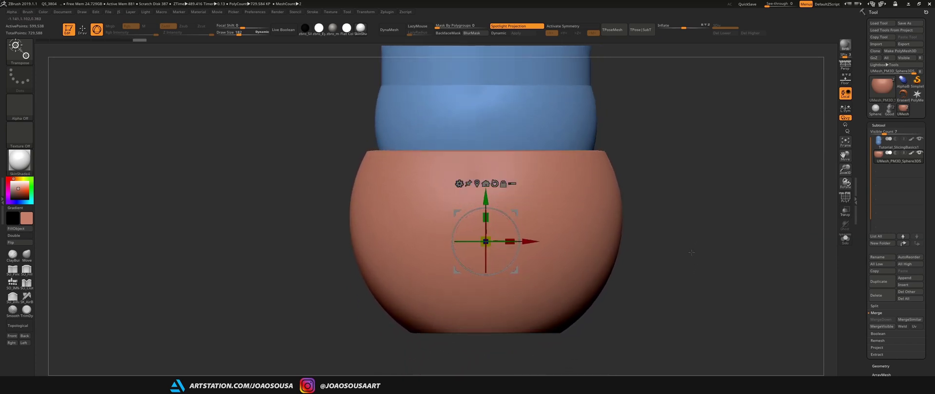
- Undo the bowl's moves back to its original position around the capsule and return to Draw mode
key(ctrl+z)
key(ctrl+z)
key(ctrl+z)
key(ctrl+z)
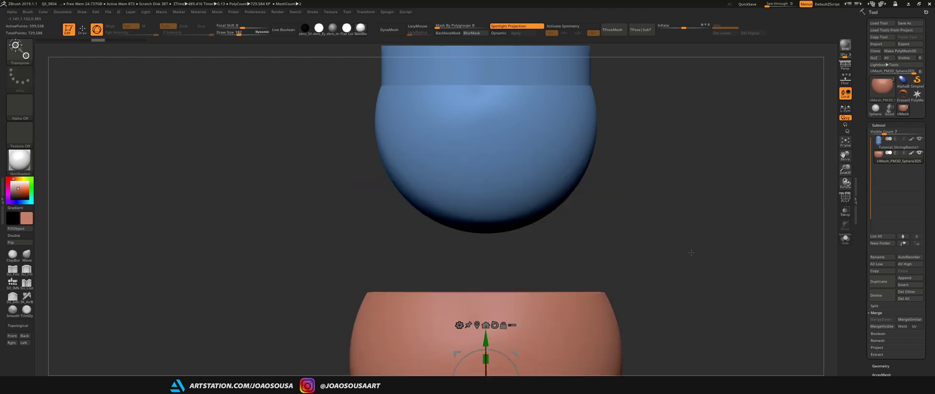
alt+drag(673, 174, 666, 96)
alt+drag(666, 96, 658, 196)
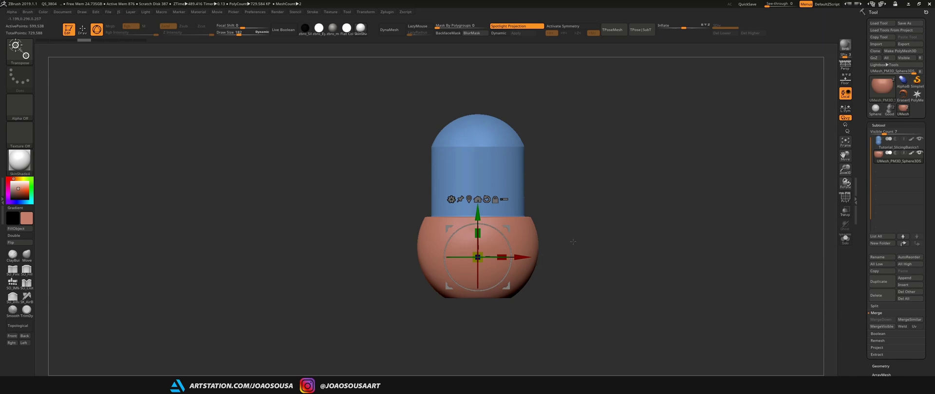
key(q)
mouse_move(600, 232)
mouse_down()
mouse_move(612, 258)
mouse_move(635, 250)
mouse_up()
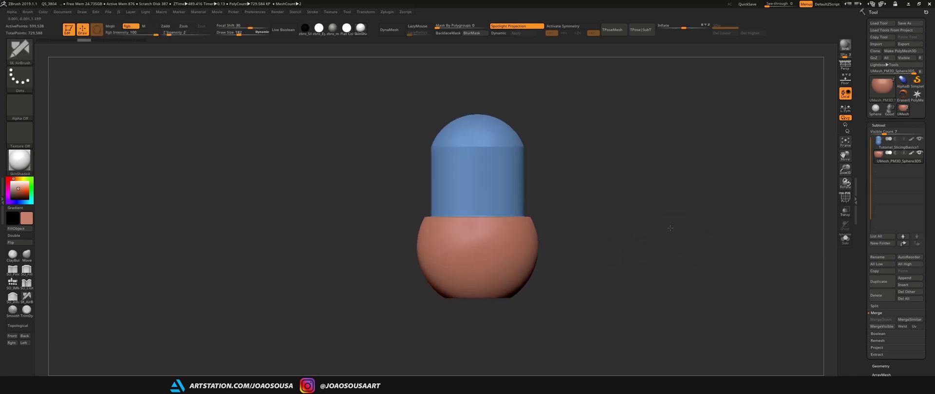
alt+drag(670, 228, 645, 231)
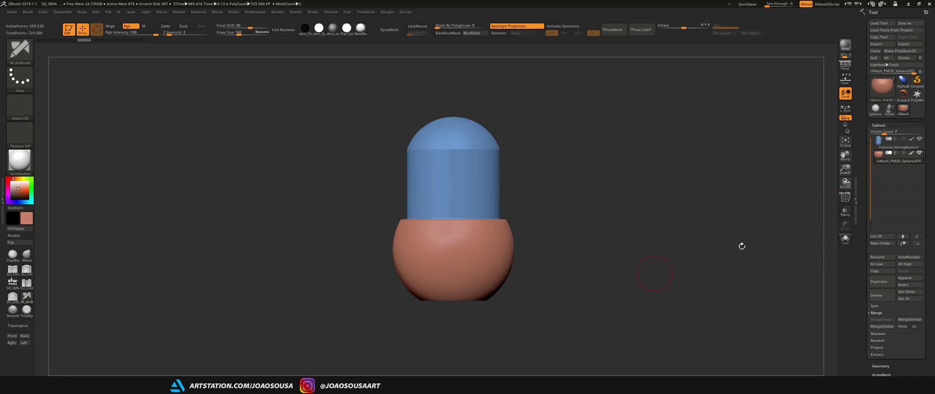
- Duplicate the bowl and capsule subtools and place the capsule copy directly above the bowl copy
click(883, 283)
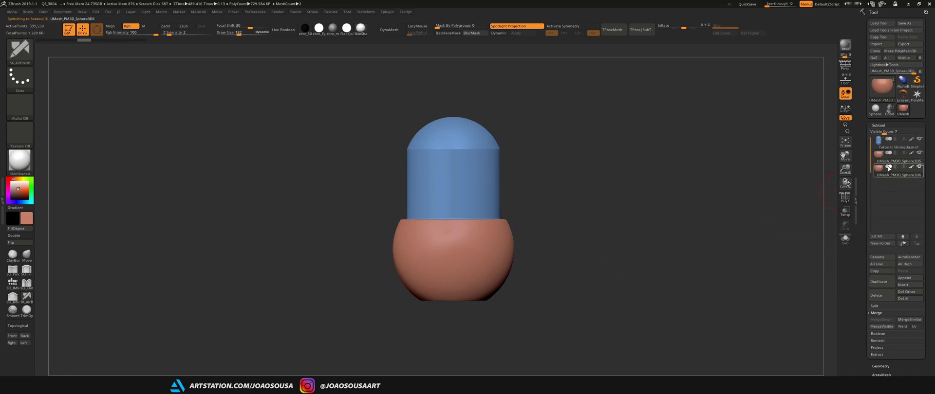
click(879, 142)
click(881, 282)
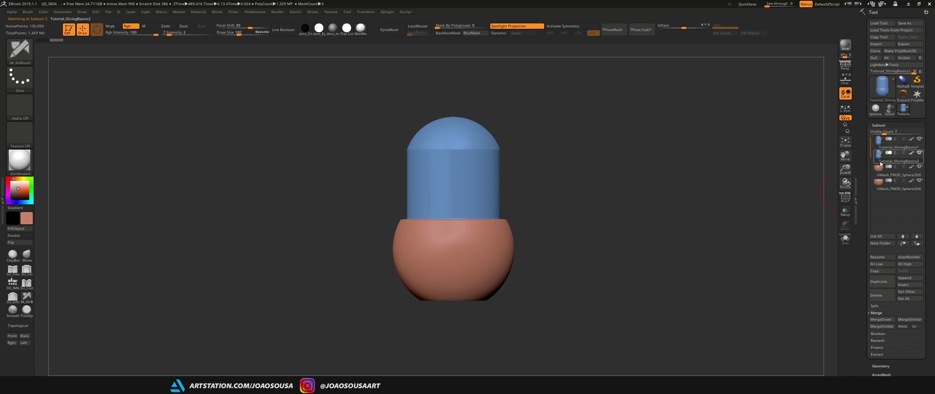
drag(880, 161, 881, 173)
- Hide the two original subtools and merge the capsule copy down with the bowl copy
click(920, 154)
click(919, 140)
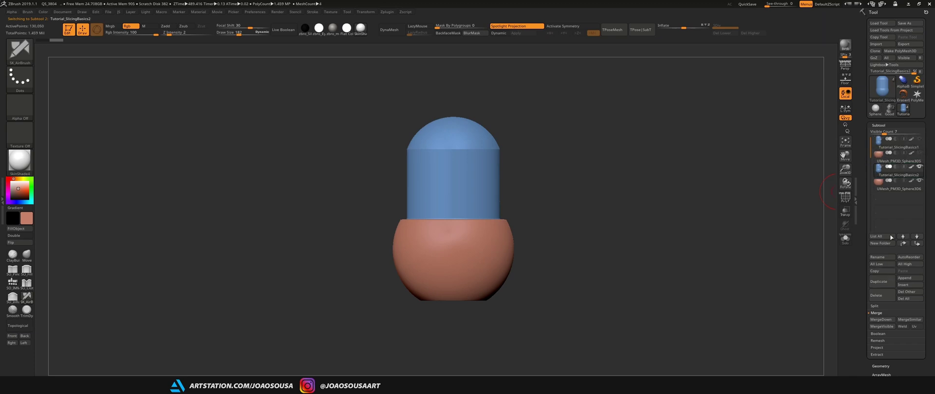
click(882, 320)
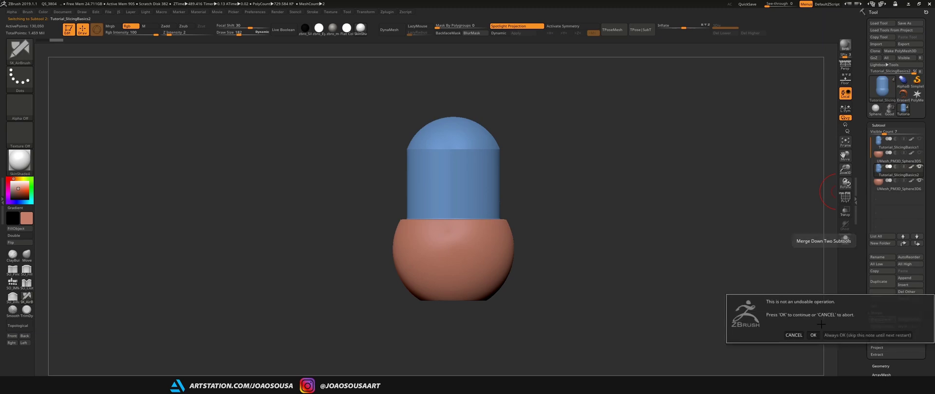
click(814, 335)
- Apply DynaMesh to the merged subtool and examine the seam between the capsule and the bowl
click(883, 365)
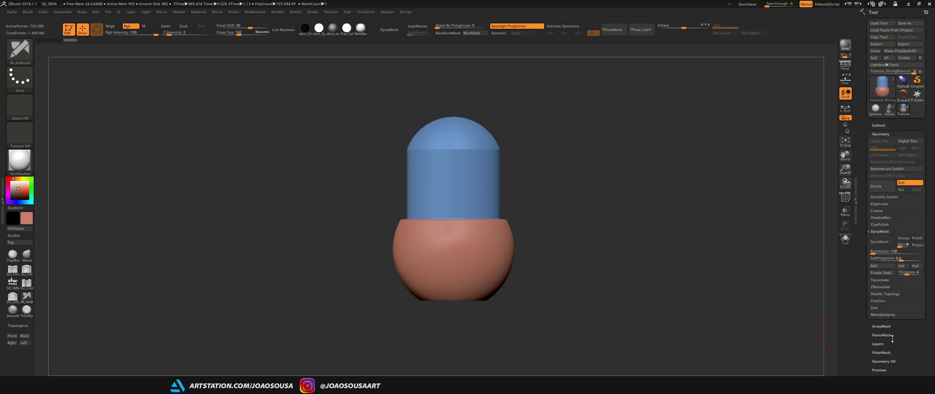
click(883, 241)
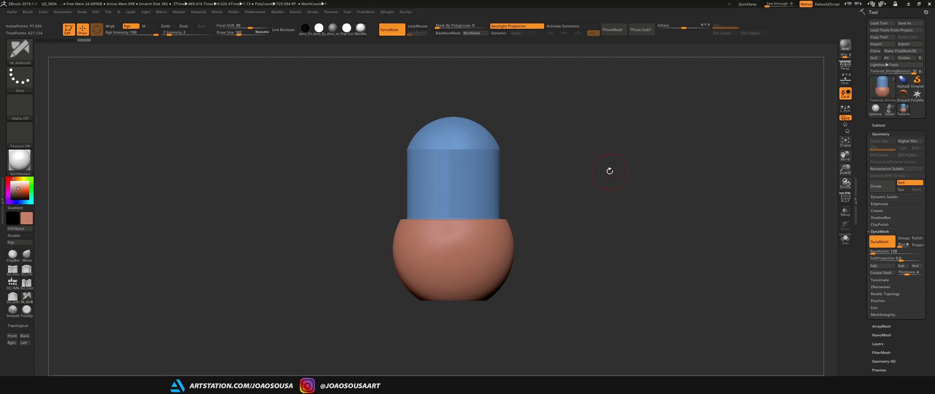
mouse_move(607, 171)
mouse_down()
mouse_move(626, 175)
mouse_move(647, 214)
mouse_move(632, 228)
mouse_up()
key(shift+f)
drag(550, 166, 548, 175)
alt+right_drag(548, 175, 515, 276)
key(shift+f)
mouse_move(515, 276)
mouse_down()
mouse_move(377, 217)
mouse_move(410, 231)
mouse_up()
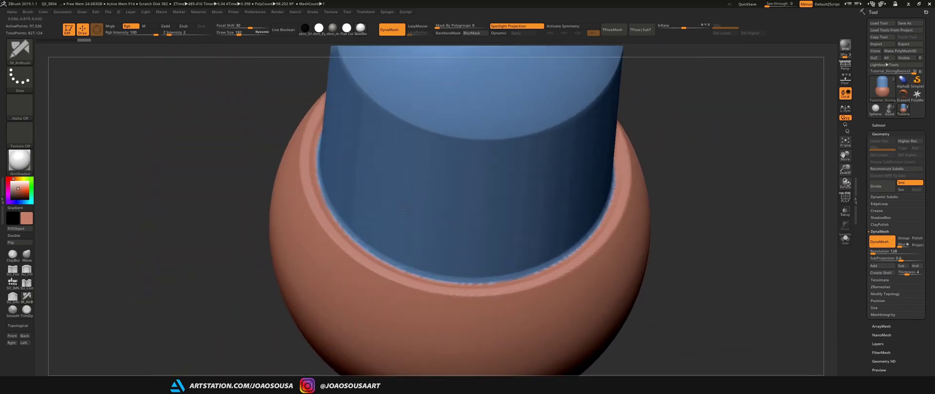
mouse_move(410, 231)
right_down()
mouse_move(506, 180)
mouse_move(555, 200)
right_up()
right_drag(555, 199, 560, 214)
drag(560, 215, 627, 228)
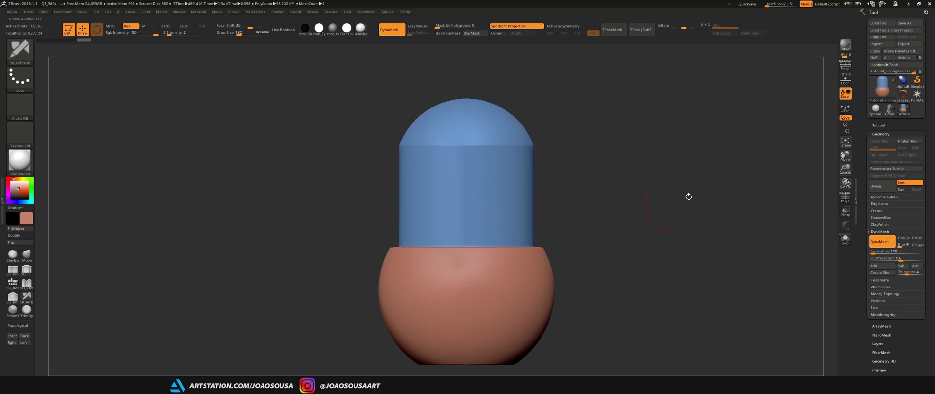
- Show the original capsule and bowl subtools again and delete the merged copy
click(879, 125)
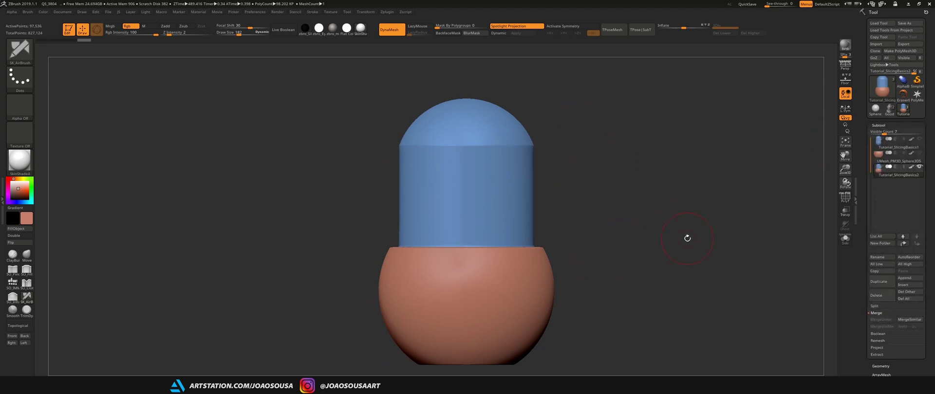
drag(660, 235, 608, 285)
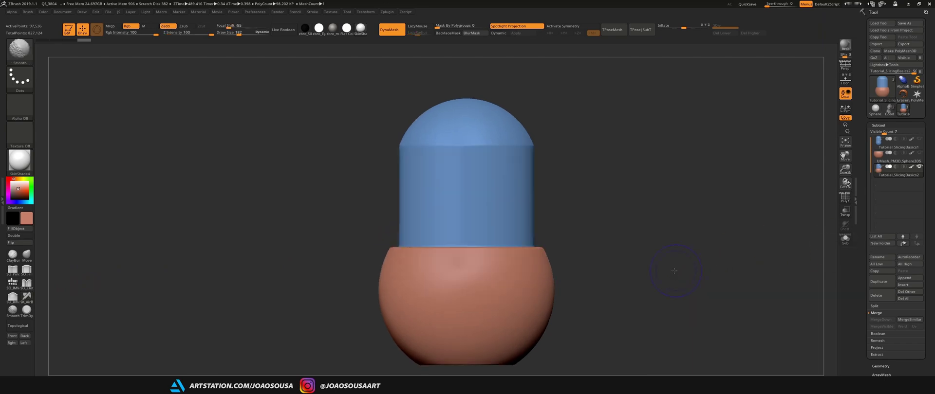
shift+drag(698, 270, 632, 276)
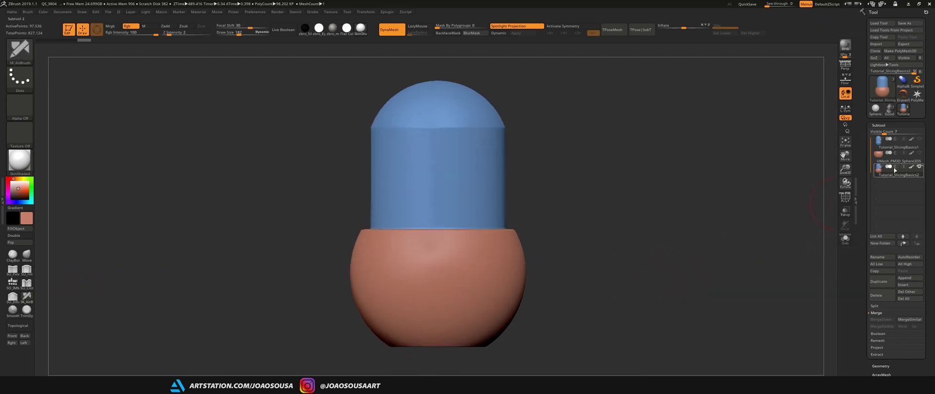
click(918, 157)
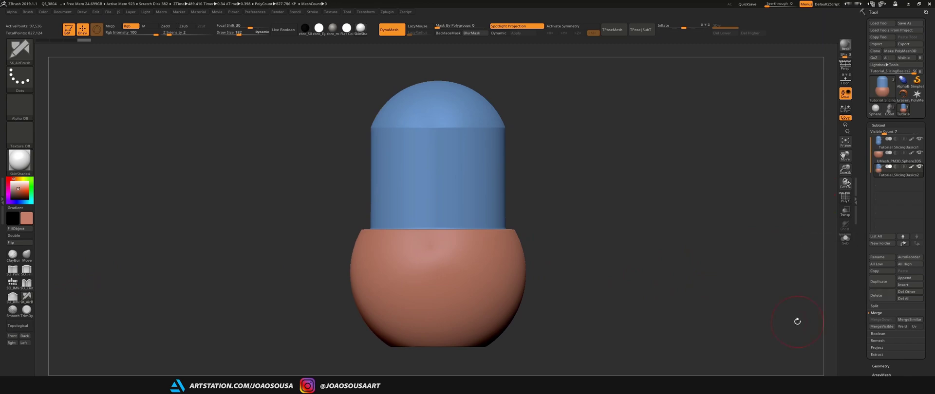
click(875, 295)
click(813, 317)
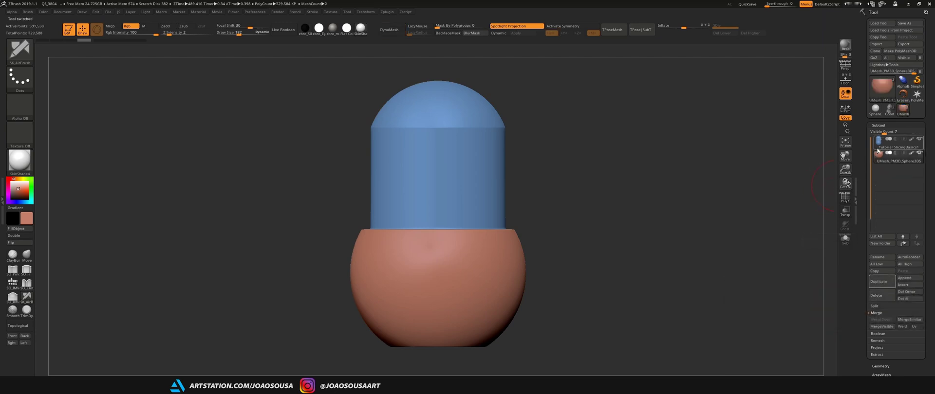
drag(735, 203, 705, 222)
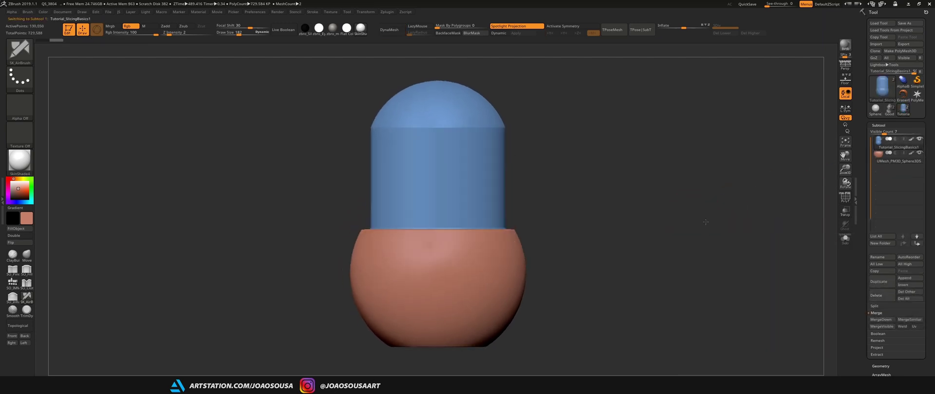
- Select the bowl subtool, isolate it in Solo mode and examine its hollow interior
click(881, 163)
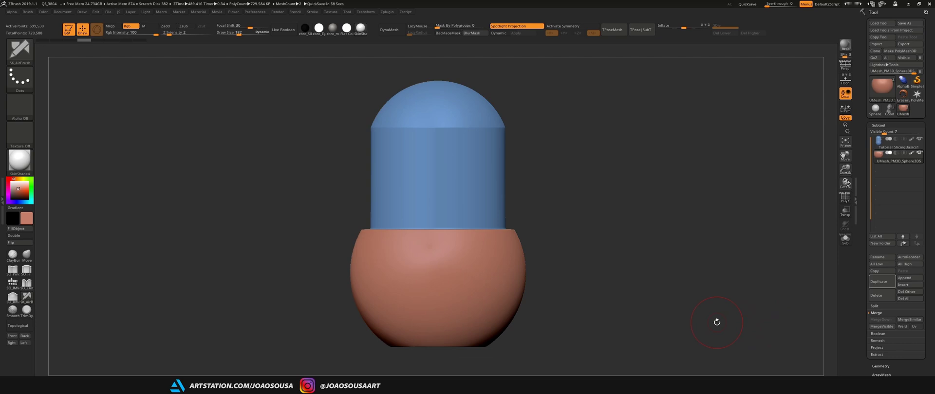
drag(678, 173, 670, 206)
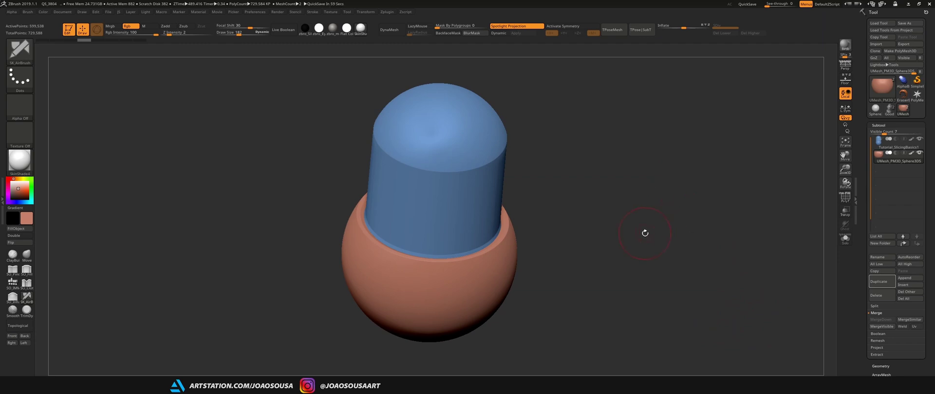
drag(617, 232, 615, 193)
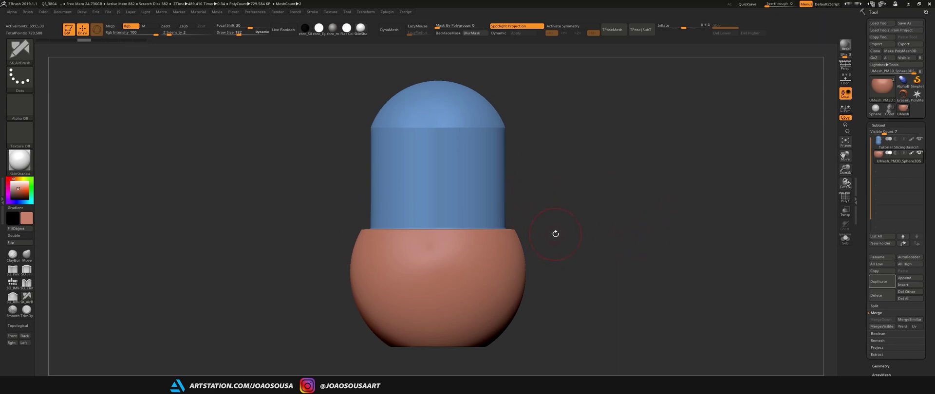
click(845, 239)
drag(632, 202, 611, 224)
ctrl+right_drag(492, 233, 496, 240)
alt+right_drag(497, 240, 503, 227)
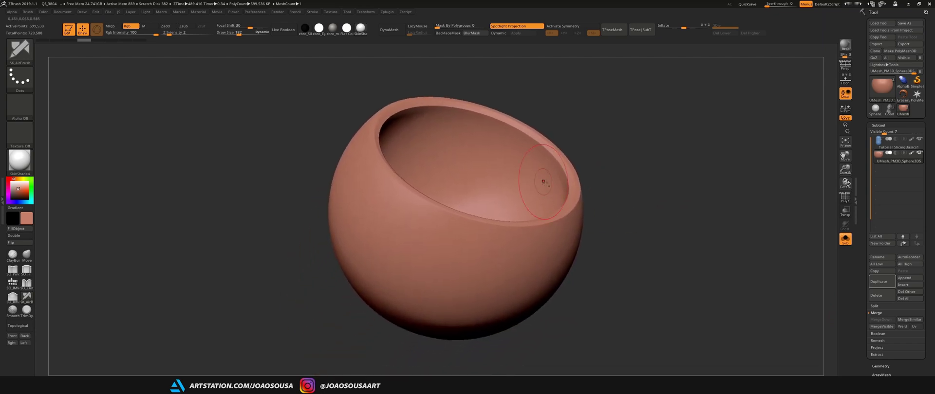
drag(592, 182, 606, 194)
- Show the polygroups of the bowl and hide its inner wall, keeping the outer shell and rim visible
key(shift+f)
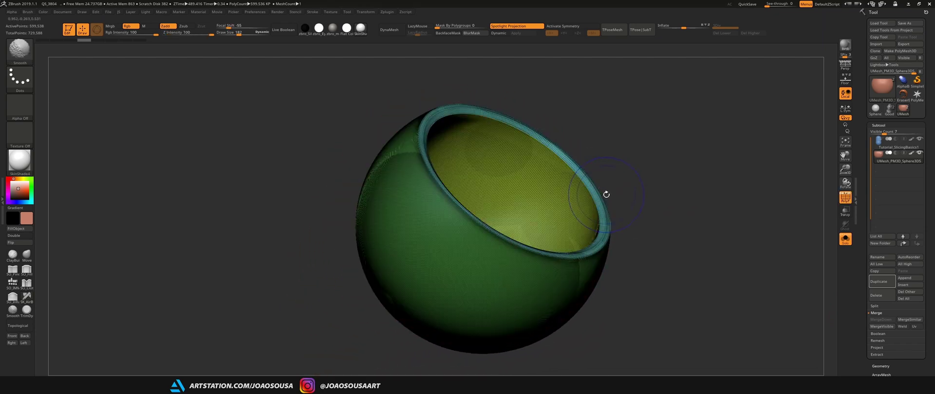
ctrl+alt+shift+click(542, 186)
mouse_move(662, 223)
shift+mouse_down()
mouse_move(633, 175)
mouse_move(646, 241)
shift+mouse_up()
key(shift+f)
alt+drag(607, 209, 609, 220)
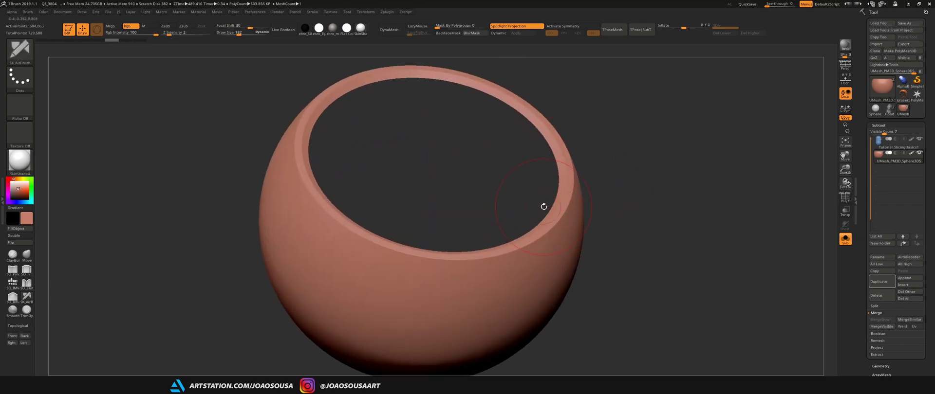
- Permanently remove the hidden inner wall of the bowl with Del Hidden
click(887, 365)
drag(594, 234, 663, 267)
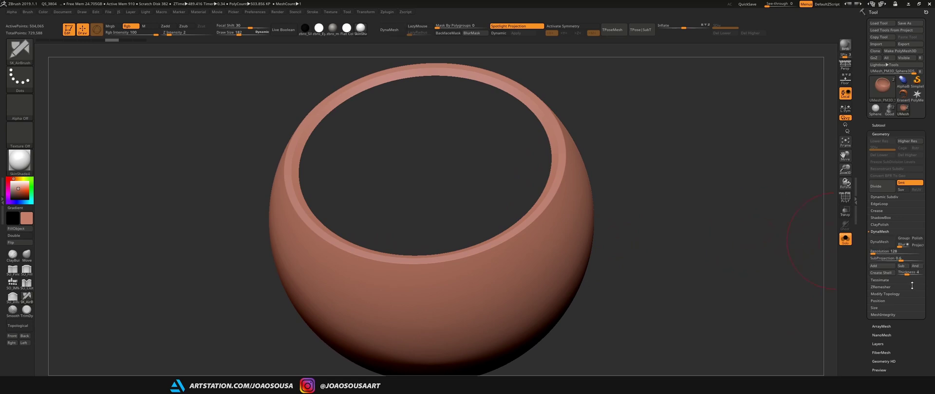
click(879, 294)
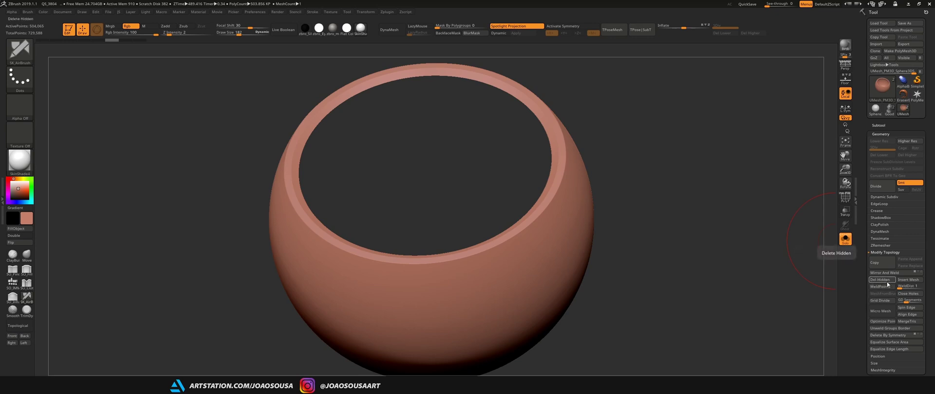
click(882, 281)
mouse_move(676, 258)
mouse_down()
mouse_move(662, 253)
mouse_move(681, 265)
mouse_move(702, 258)
mouse_move(675, 243)
mouse_move(669, 226)
mouse_move(653, 231)
mouse_move(737, 272)
mouse_up()
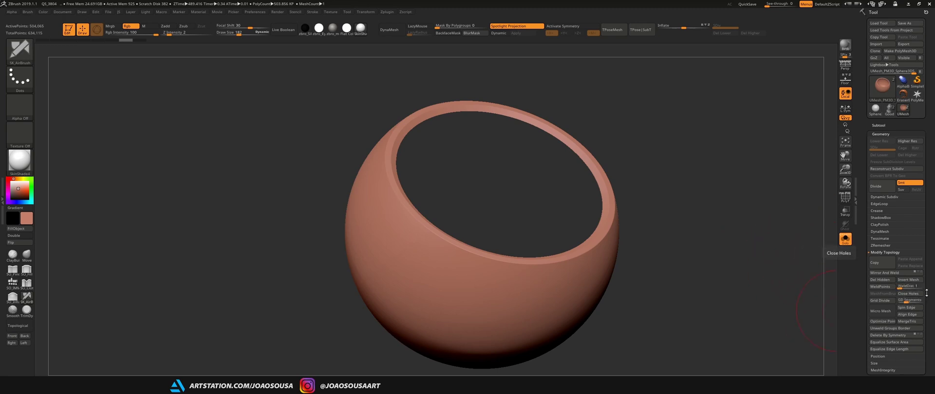
- Cap the open bowl with Close Holes and examine the wireframe of the new surface
click(898, 295)
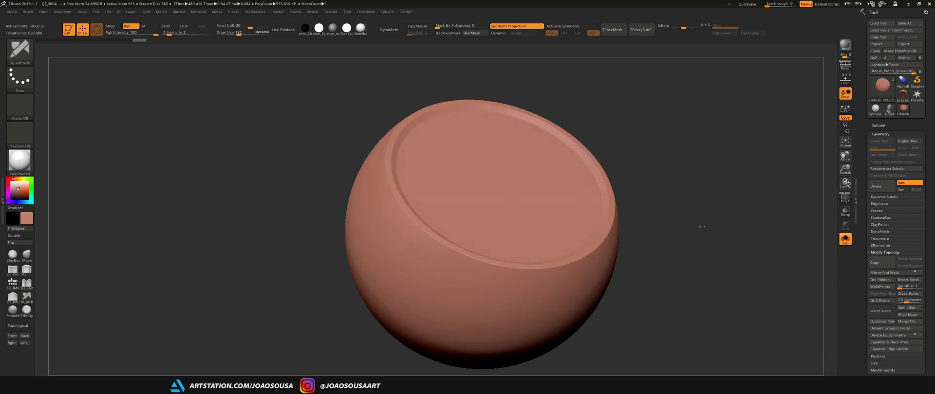
mouse_move(702, 227)
mouse_down()
mouse_move(642, 250)
mouse_move(709, 234)
mouse_up()
key(shift+f)
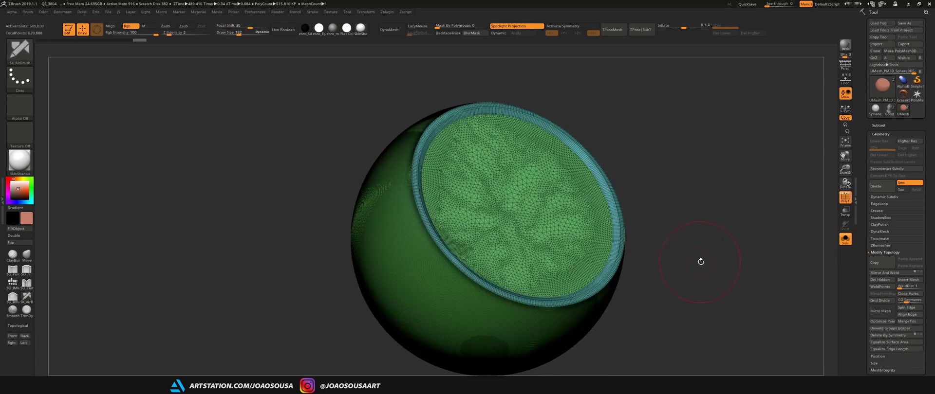
alt+drag(701, 261, 694, 287)
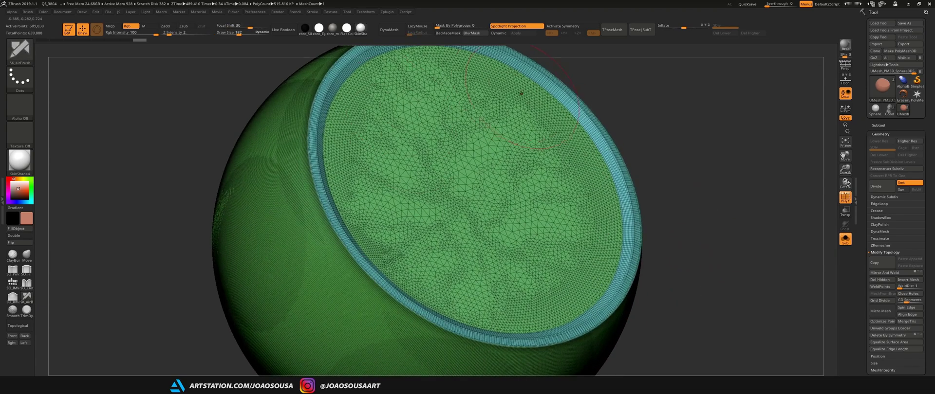
alt+drag(681, 261, 710, 173)
key(shift+f)
- Leave Solo mode to show the capsule and the closed bowl together
click(845, 239)
click(880, 125)
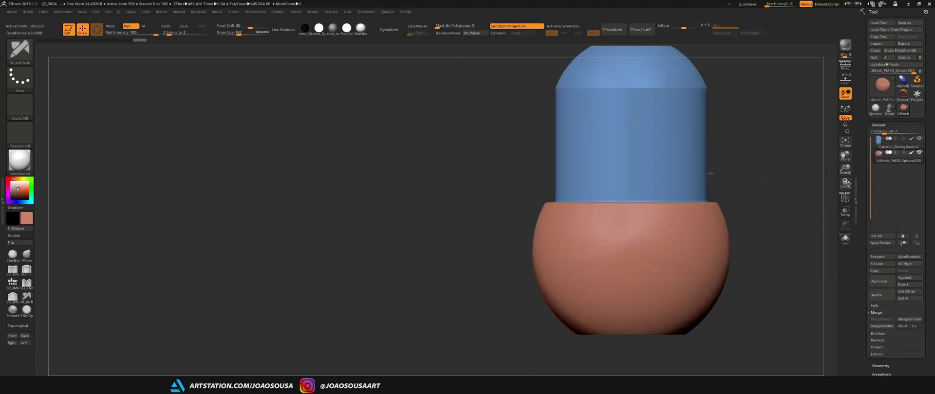
alt+drag(746, 218, 622, 256)
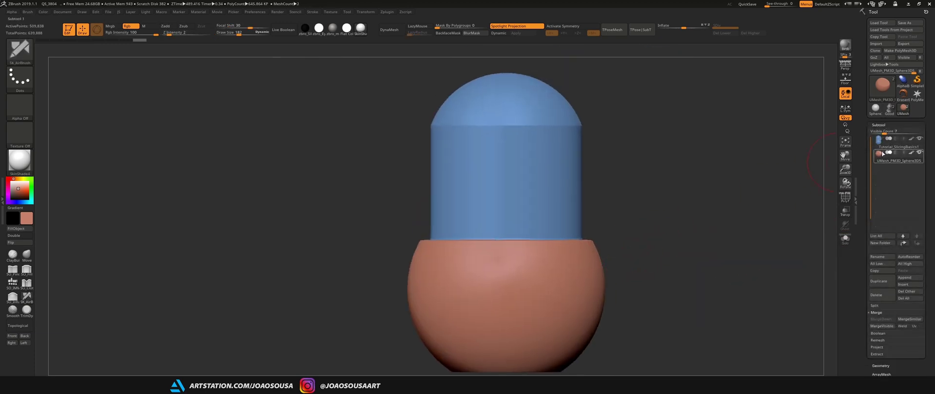
- Move the capsule subtool straight up until its rounded lower end clears the bowl
click(896, 146)
key(w)
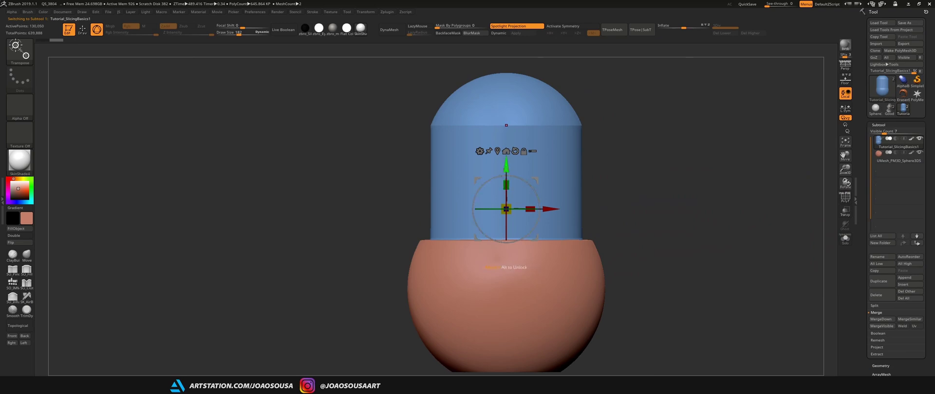
drag(506, 183, 498, 72)
alt+drag(707, 190, 688, 246)
drag(688, 168, 685, 215)
mouse_move(486, 119)
mouse_down()
mouse_move(485, 131)
mouse_move(485, 119)
mouse_up()
shift+drag(674, 211, 680, 202)
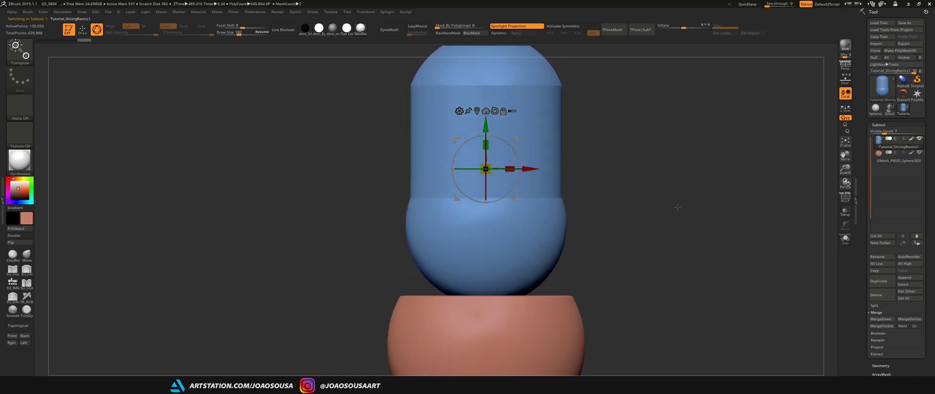
- Undo the capsule's upward move, return to draw mode and examine how it sits in the bowl
key(ctrl+z)
key(ctrl+z)
alt+drag(632, 279, 622, 229)
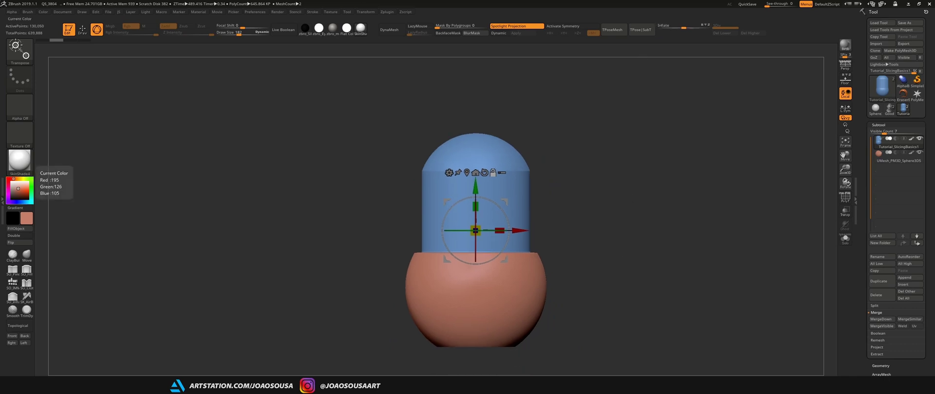
key(q)
drag(663, 190, 681, 219)
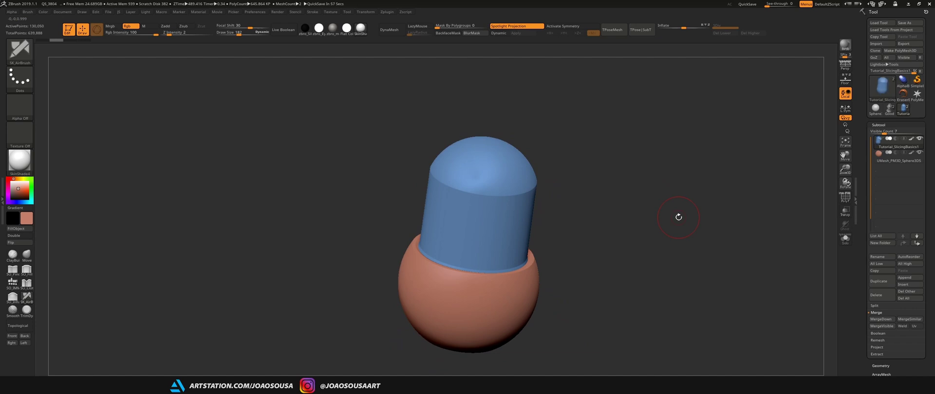
shift+drag(671, 223, 630, 211)
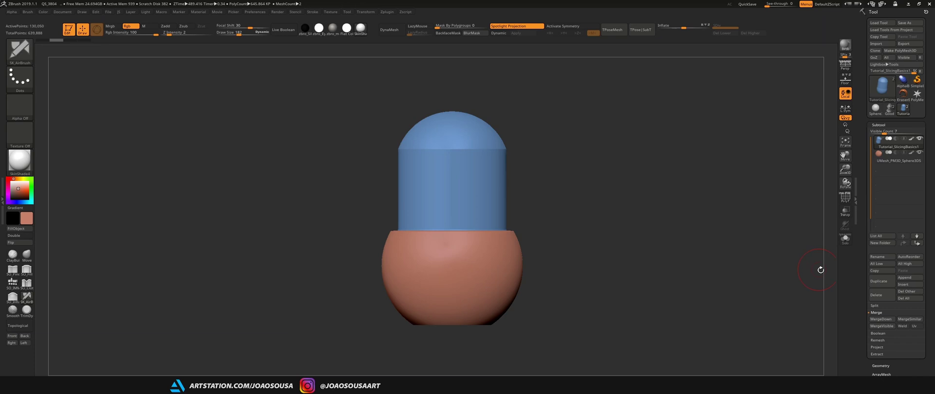
- Duplicate the capsule and closed bowl subtools, hide the originals and merge the capsule copy down with the bowl copy
click(884, 282)
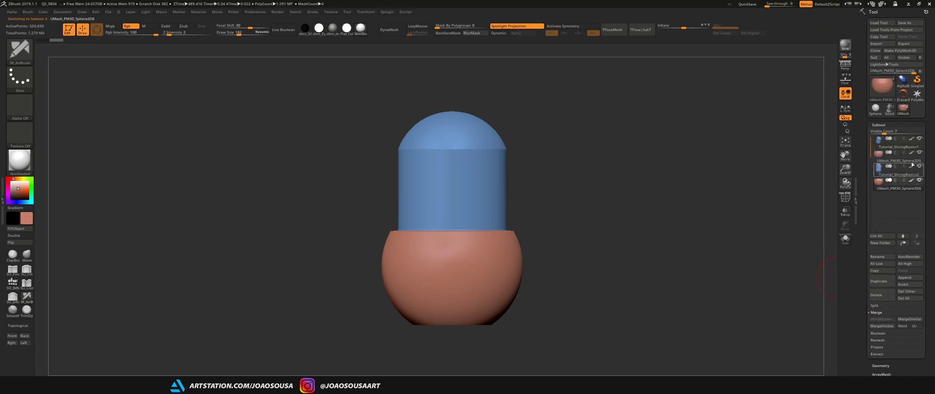
click(896, 169)
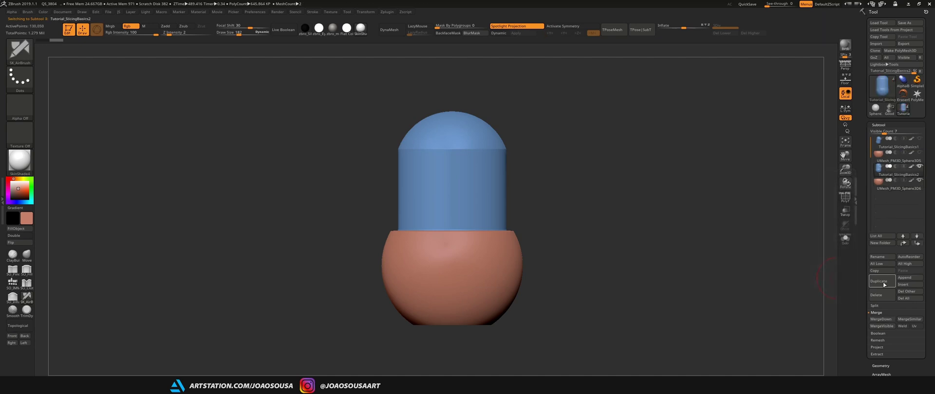
click(883, 319)
click(812, 335)
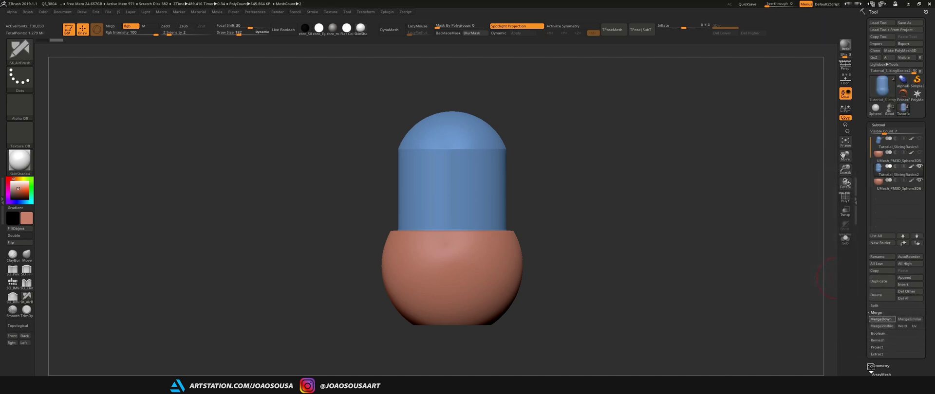
- Apply DynaMesh at resolution 128 to the merged copy and examine the seam and wireframe
click(880, 366)
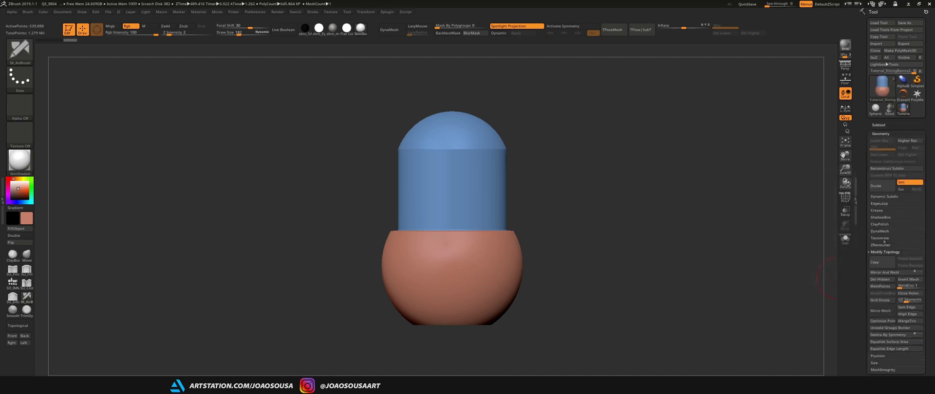
click(879, 231)
drag(577, 183, 572, 214)
alt+drag(573, 214, 603, 254)
drag(667, 266, 671, 290)
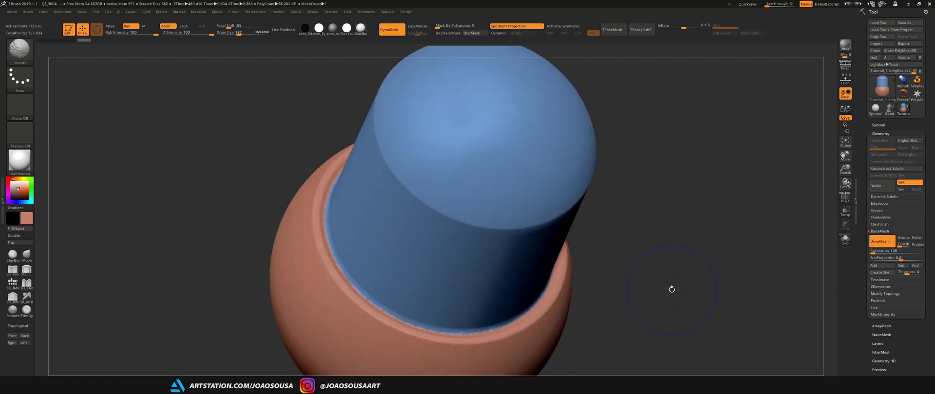
key(shift+f)
drag(686, 313, 672, 235)
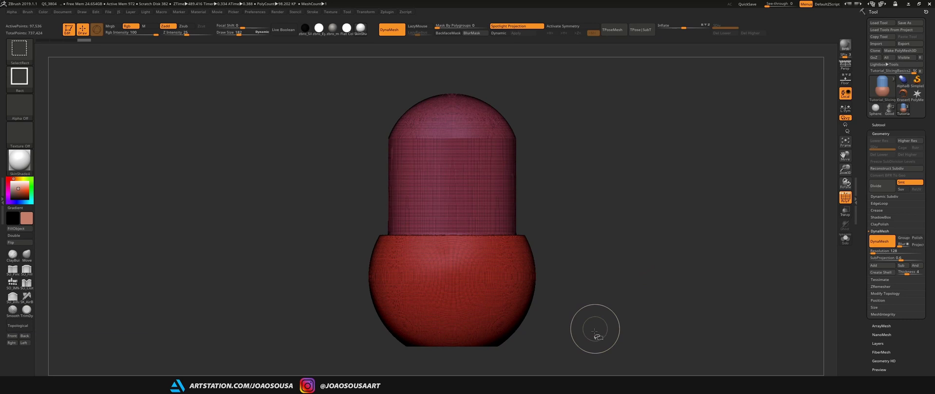
- Hide half of the merged mesh, turn on double-sided display to inspect its inside, and show the whole mesh again
mouse_move(546, 82)
ctrl+shift+mouse_down()
mouse_move(483, 286)
mouse_move(445, 359)
ctrl+shift+mouse_up()
drag(647, 292, 633, 311)
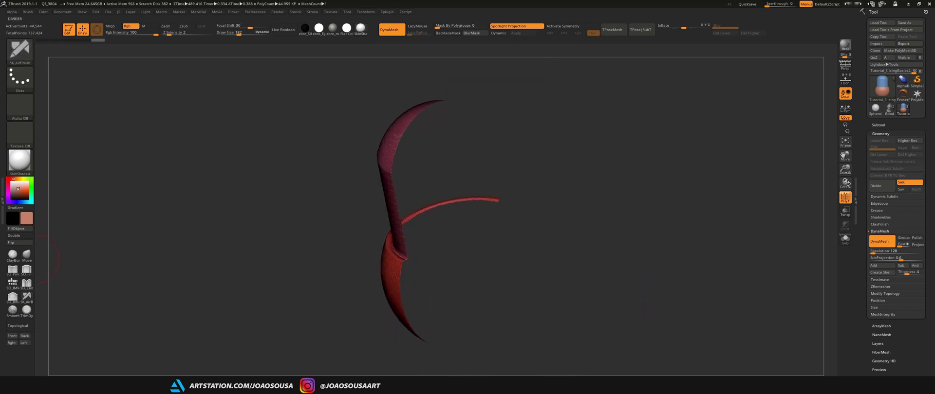
click(20, 236)
alt+drag(240, 236, 249, 209)
ctrl+shift+click(235, 242)
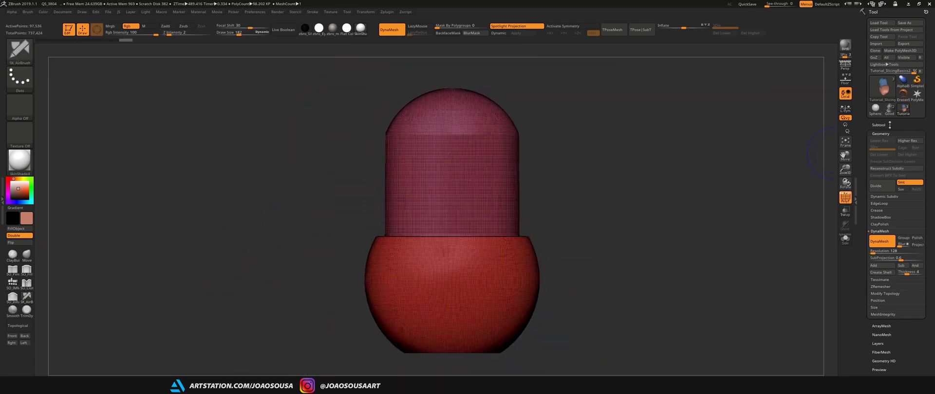
- Turn off the wireframe display, delete the merged copy and show the original capsule and bowl subtools
click(879, 124)
key(shift+f)
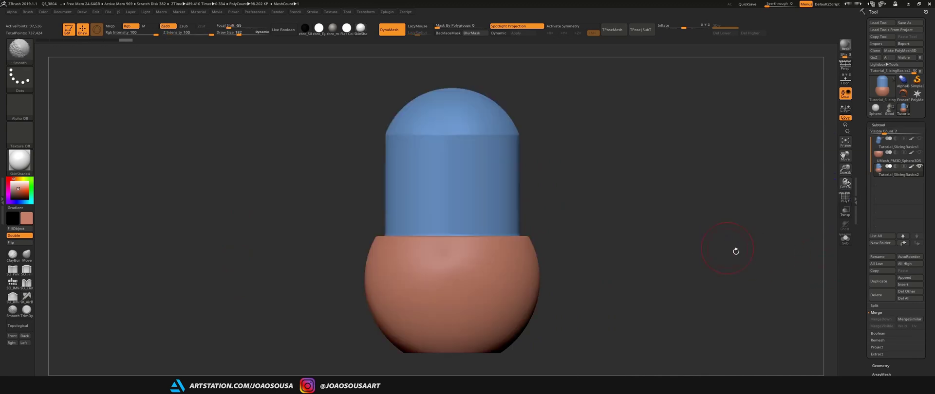
click(872, 298)
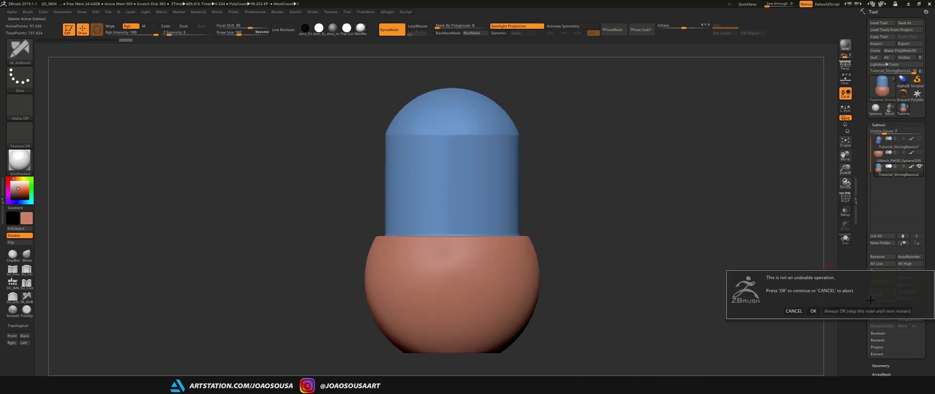
click(813, 312)
click(919, 138)
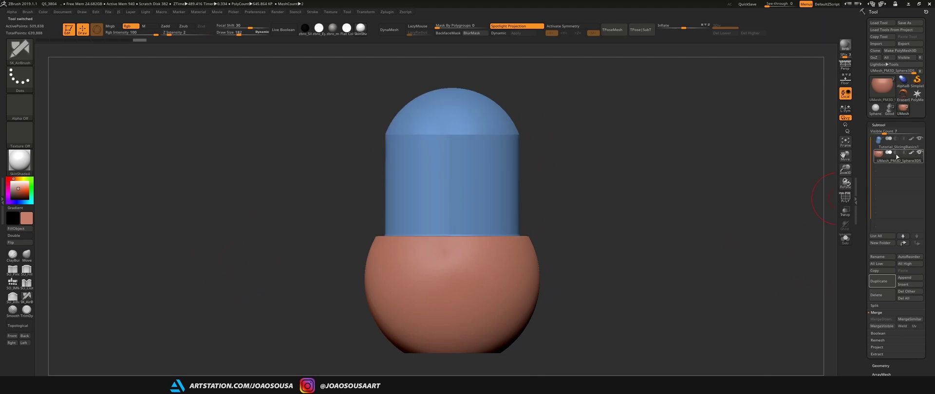
- Set the bowl subtool to Boolean subtraction and select the capsule subtool
mouse_move(890, 155)
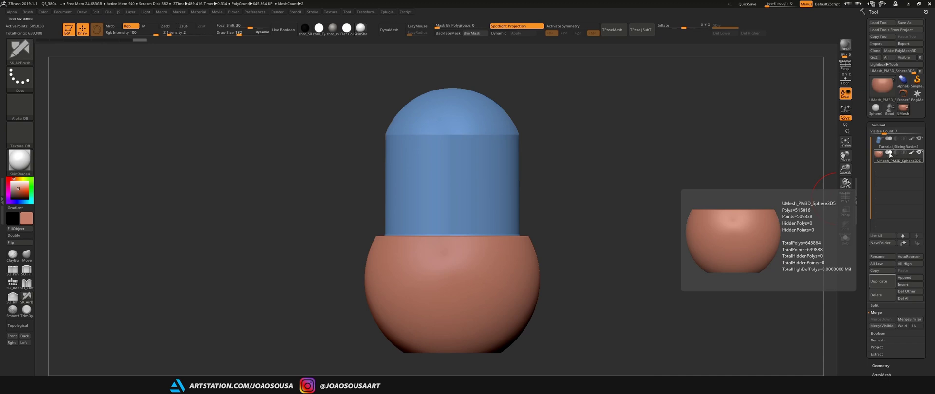
mouse_move(892, 142)
click(896, 142)
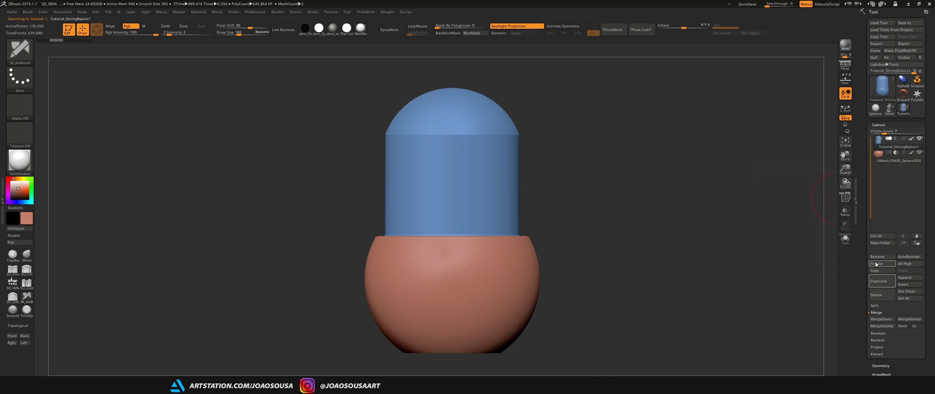
- Duplicate the capsule and bowl subtools and place the bowl copy directly below the original capsule in the subtool order
click(885, 277)
click(883, 167)
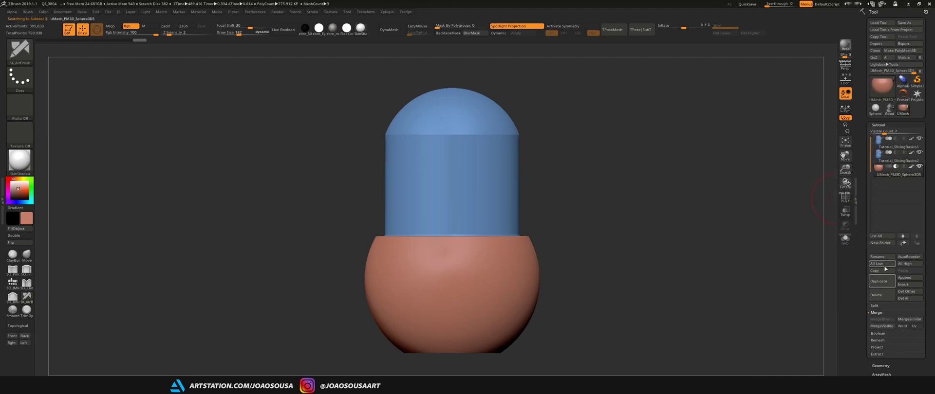
click(882, 283)
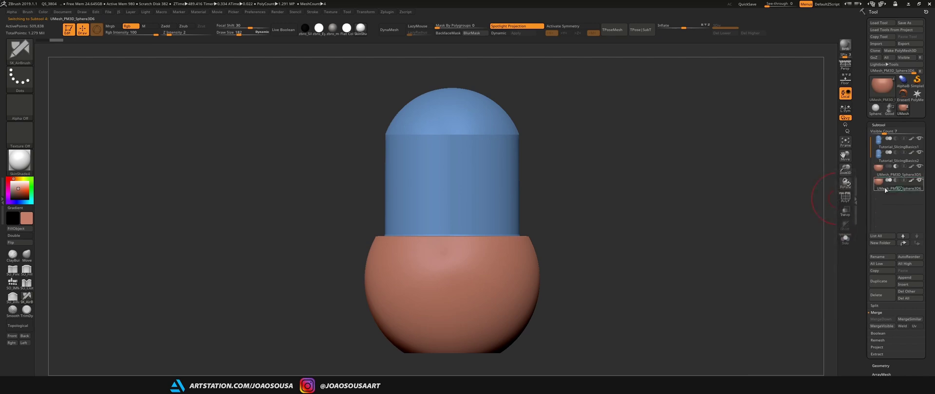
drag(885, 161, 885, 178)
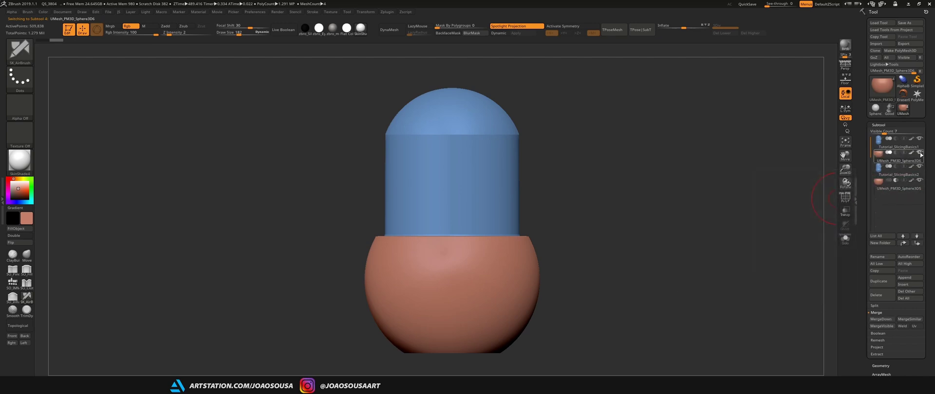
- Hide the upper capsule and bowl subtools, select the lower capsule copy and convert it to a DynaMesh at resolution 128
drag(920, 153, 920, 140)
click(890, 169)
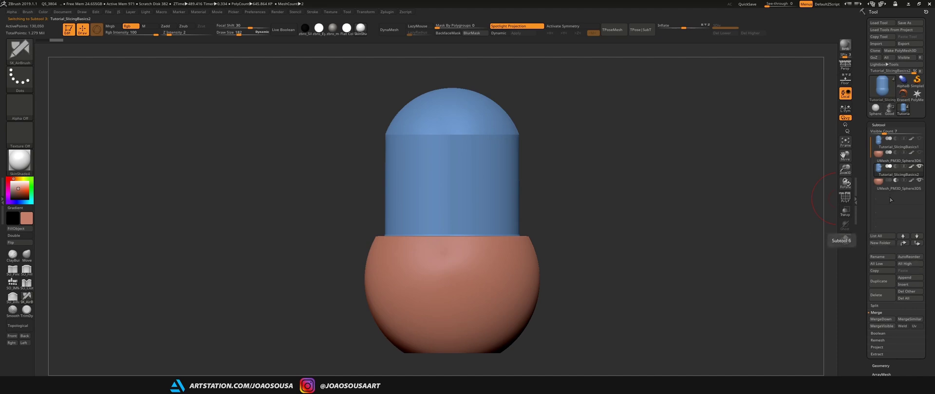
click(882, 367)
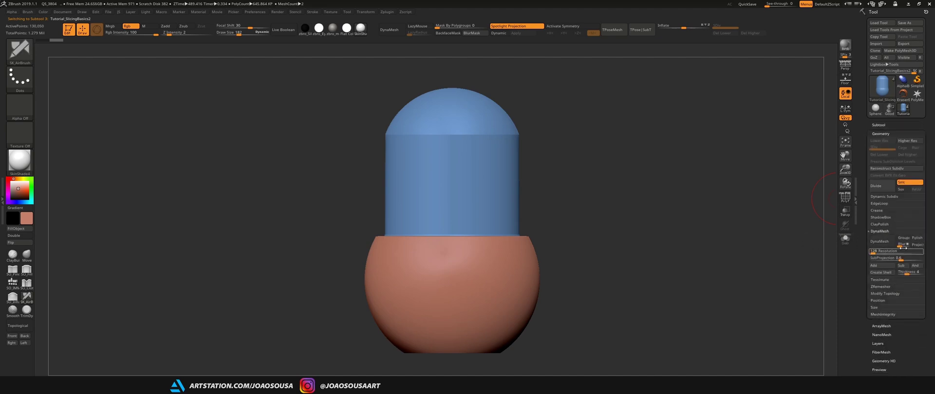
click(882, 242)
mouse_move(562, 180)
mouse_down()
mouse_move(584, 222)
mouse_move(487, 251)
mouse_up()
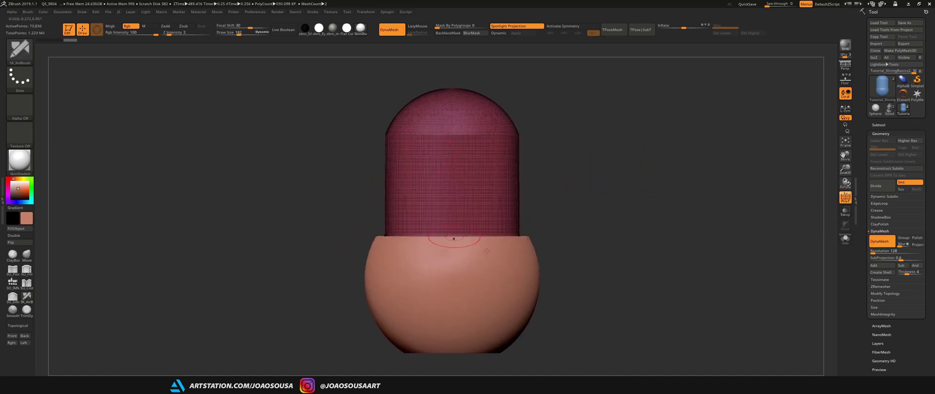
- Merge the DynaMesh capsule down with the bowl below it and update the DynaMesh to perform the subtraction
click(888, 125)
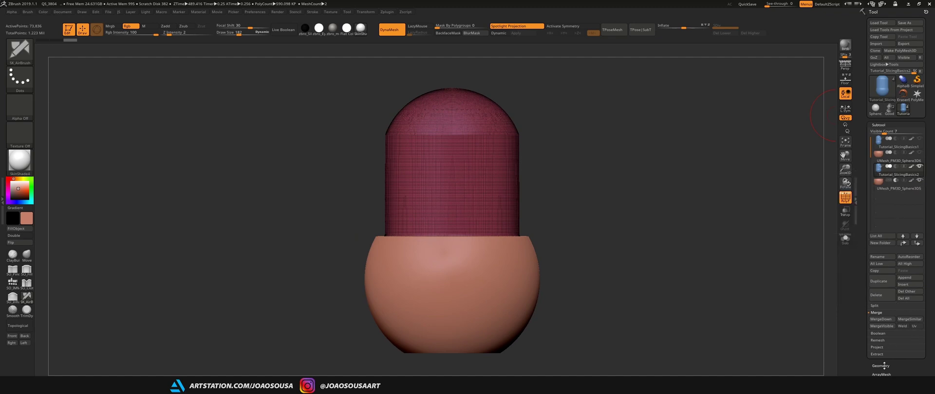
click(871, 319)
click(812, 333)
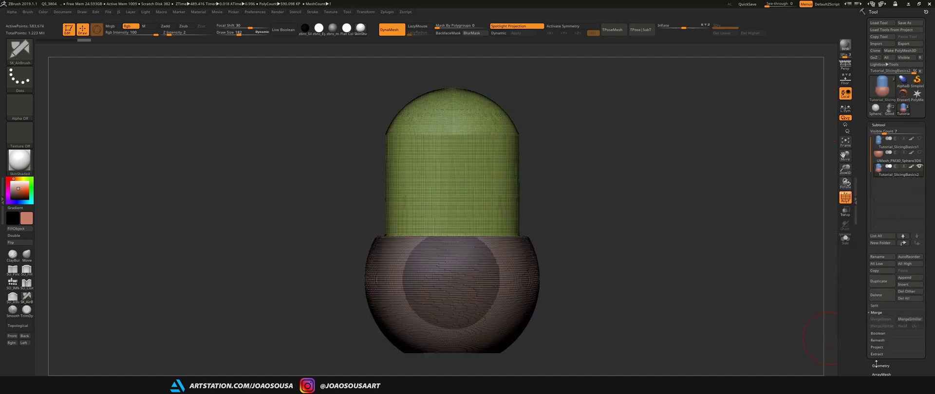
click(880, 355)
ctrl+shift+drag(632, 146, 680, 245)
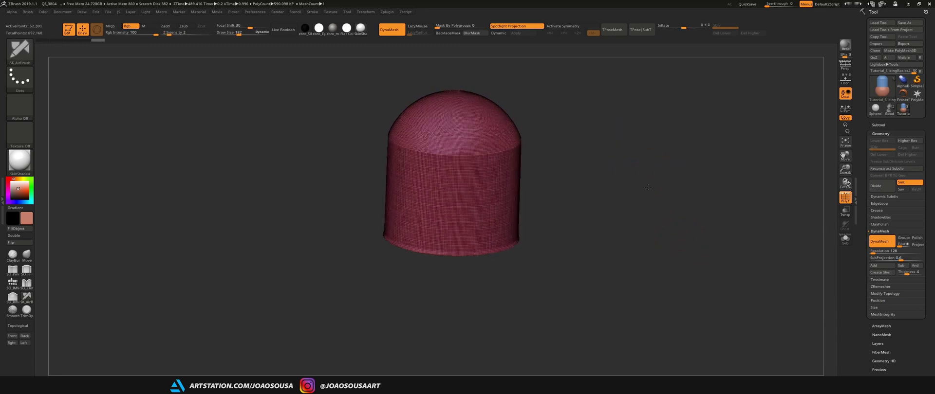
- Turn off the wireframe display and examine the cut capsule from below, from the side and from the front
key(shift+f)
drag(626, 225, 611, 187)
click(878, 125)
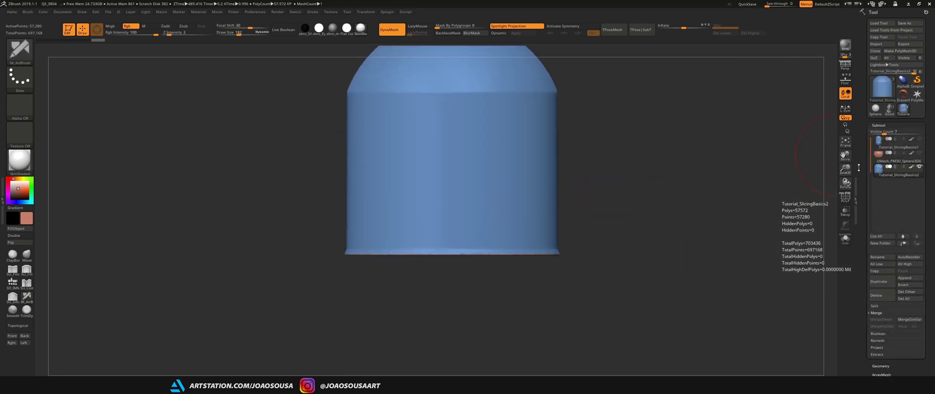
click(896, 153)
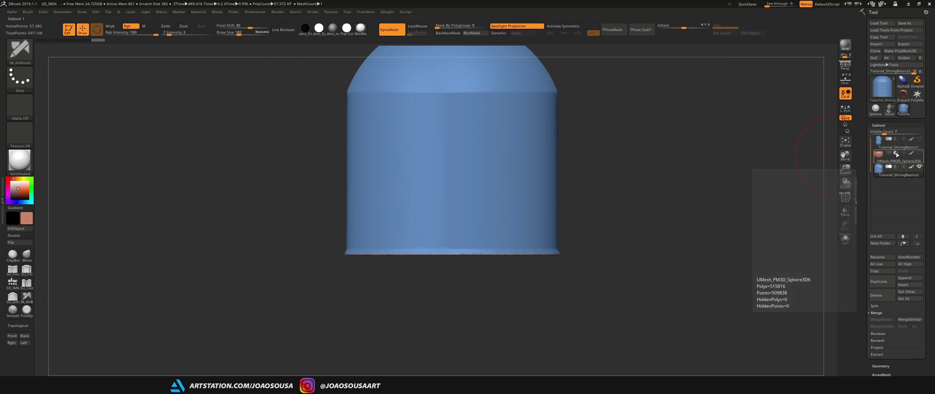
drag(731, 195, 48, 280)
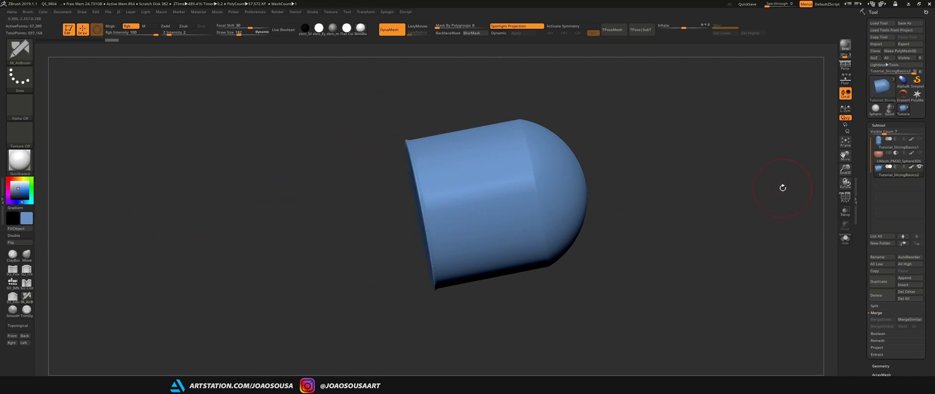
shift+drag(783, 187, 664, 185)
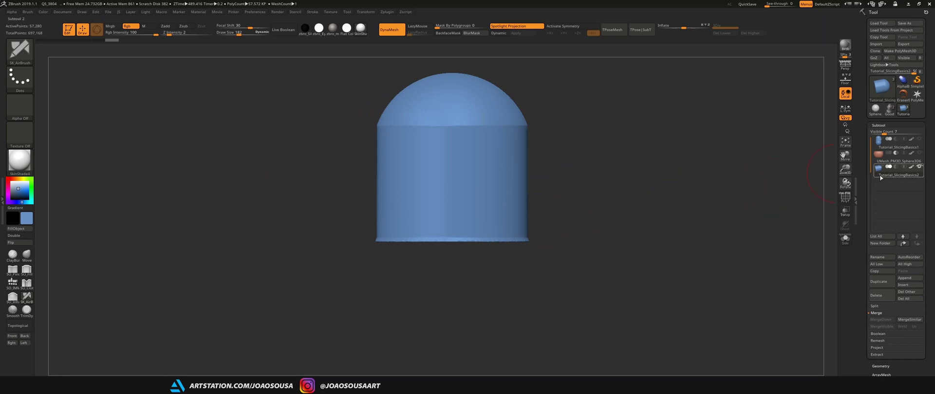
- Delete the subtracted DynaMesh subtool and show the remaining capsule and bowl subtools
click(882, 296)
key(Return)
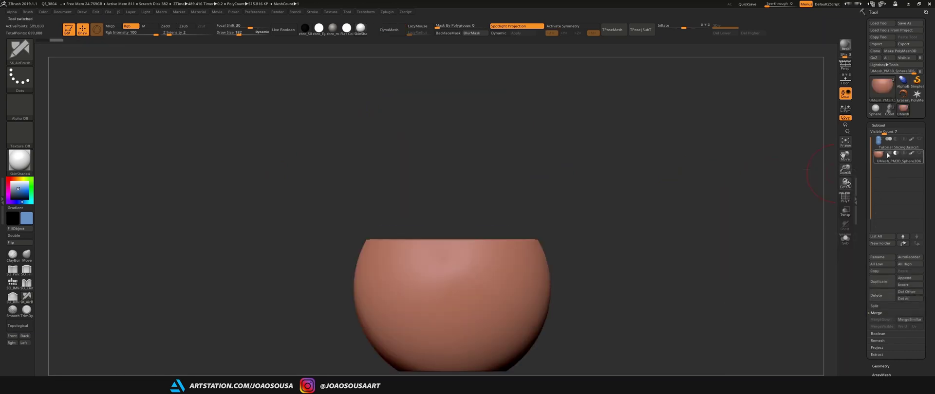
click(919, 140)
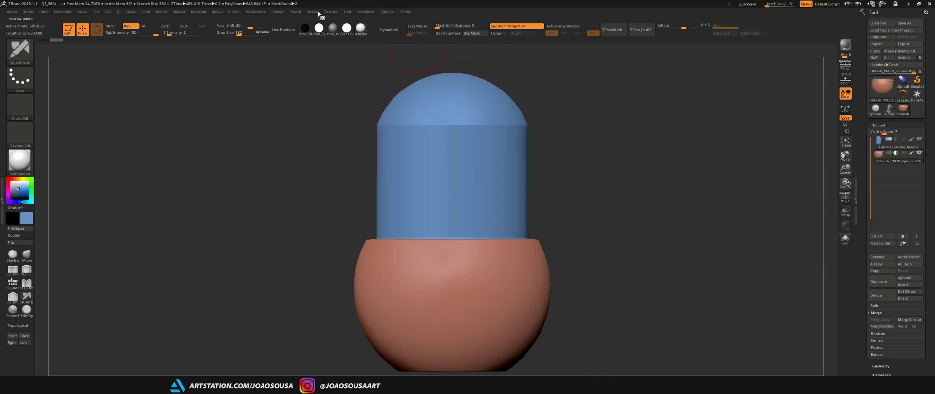
- Enable Live Boolean to preview the bowl's subtraction from the capsule, and keep the render settings open beside the canvas
click(275, 13)
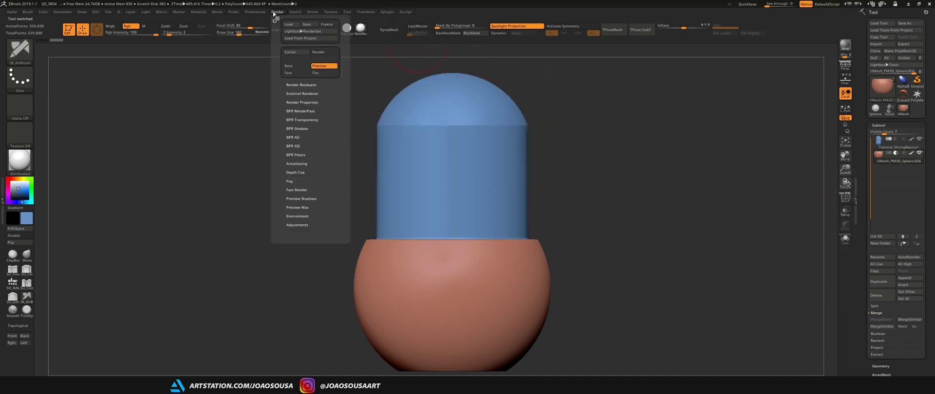
click(301, 85)
click(297, 95)
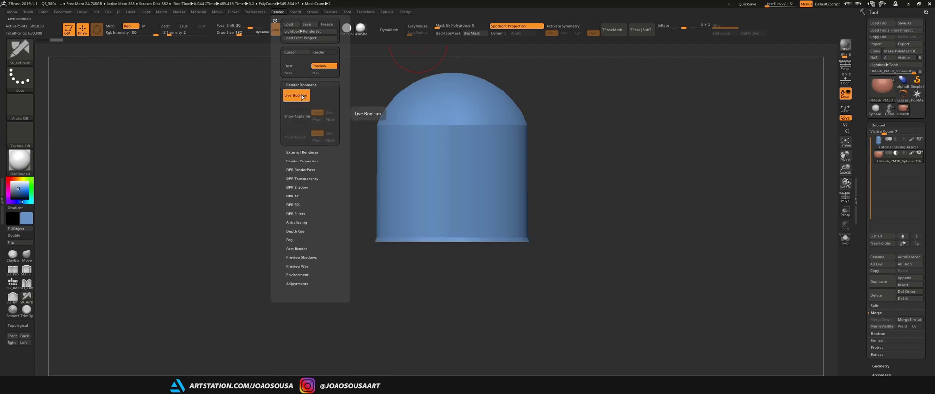
drag(666, 249, 614, 171)
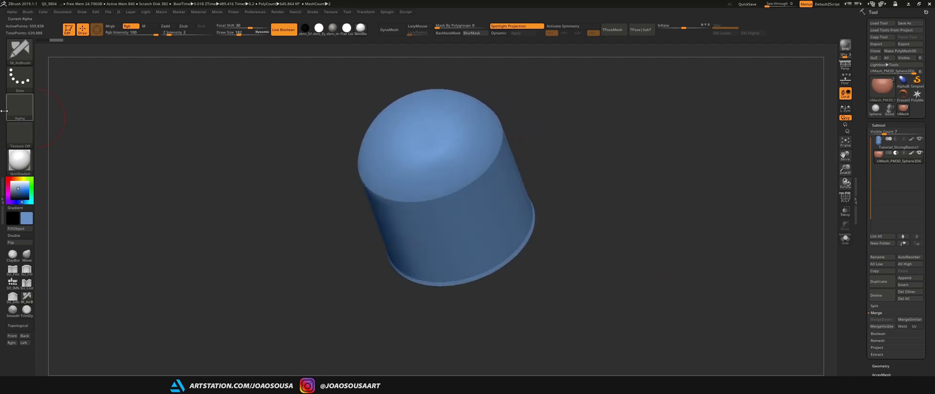
click(3, 194)
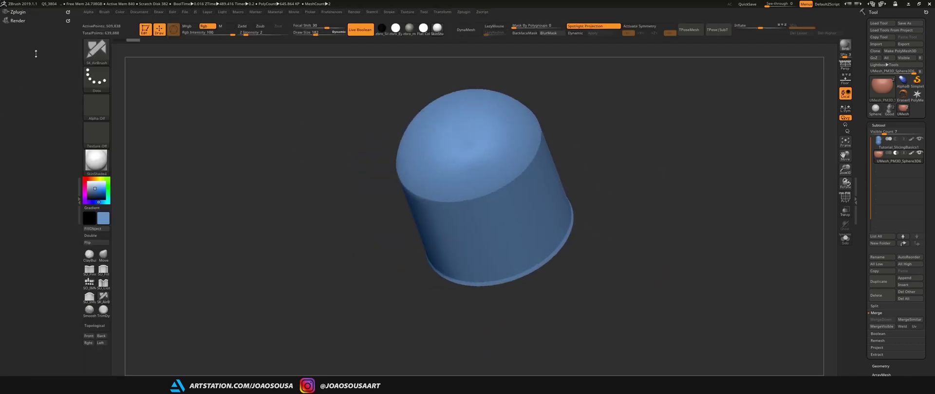
click(27, 22)
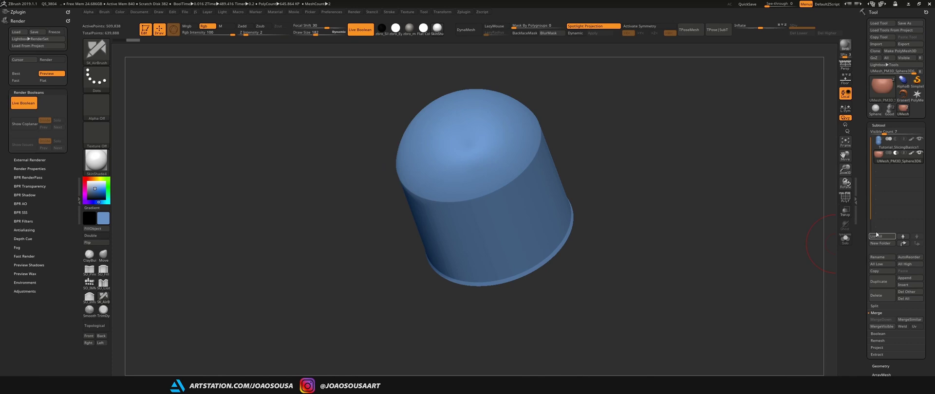
- Toggle the bowl's subtraction mode and the Live Boolean preview off and on to compare the model with and without the cut
click(895, 153)
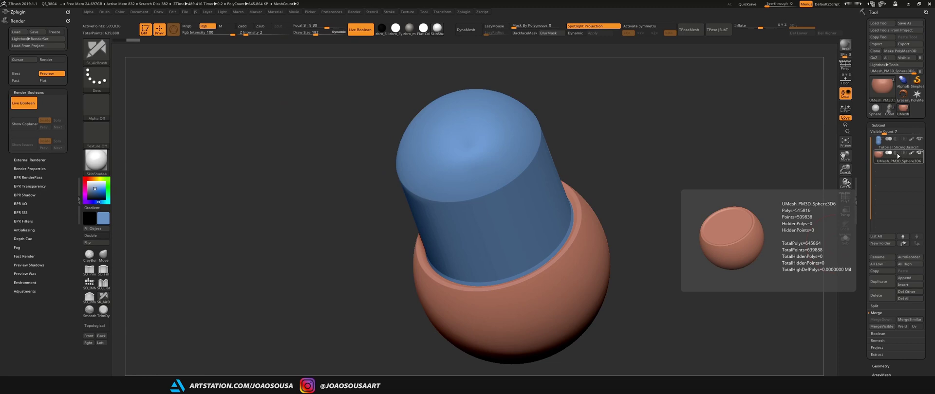
click(896, 154)
drag(705, 285, 663, 153)
click(32, 103)
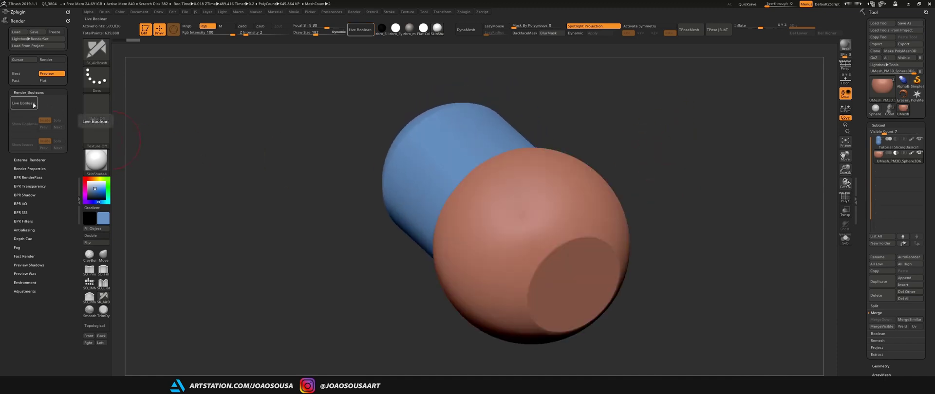
click(33, 104)
shift+drag(595, 129, 637, 192)
- Place the bowl subtool above the capsule in the subtool order and view the effect on the Boolean preview
mouse_move(894, 159)
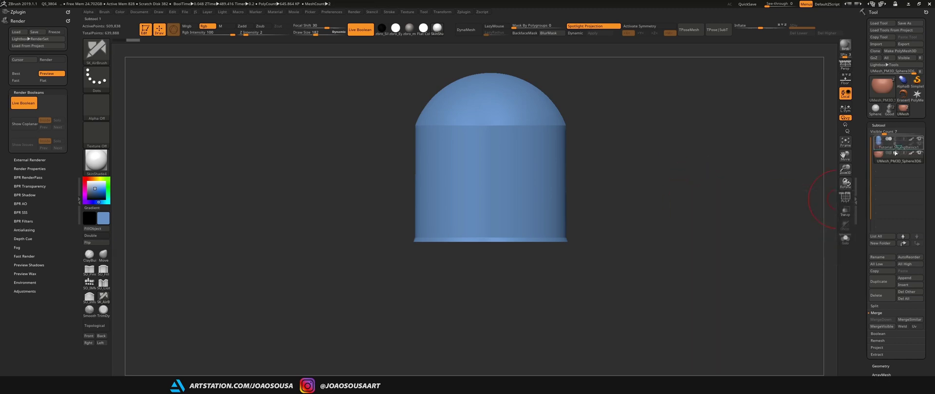
drag(895, 156, 896, 152)
mouse_move(889, 164)
drag(899, 143, 899, 142)
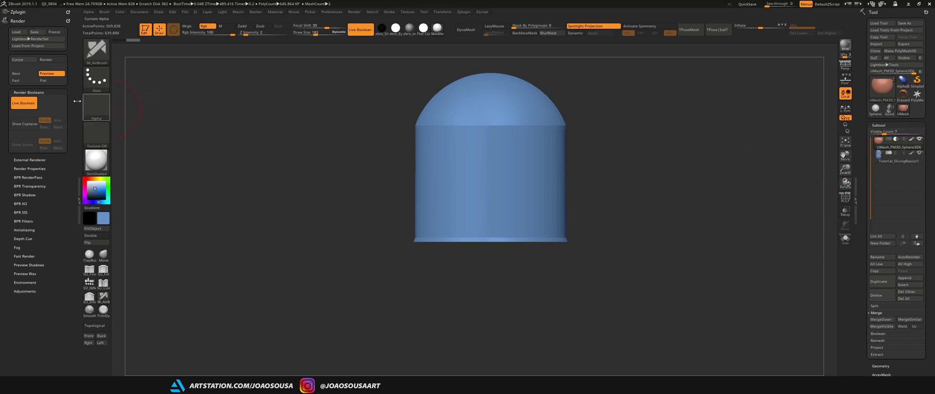
drag(229, 127, 266, 163)
drag(292, 211, 145, 126)
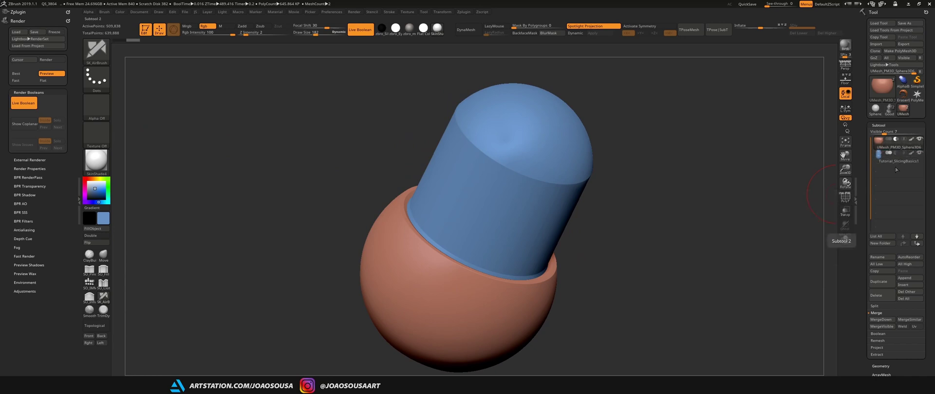
- Toggle Live Boolean repeatedly to check the reordered subtools, and return the bowl below the capsule in the subtool order
mouse_move(901, 149)
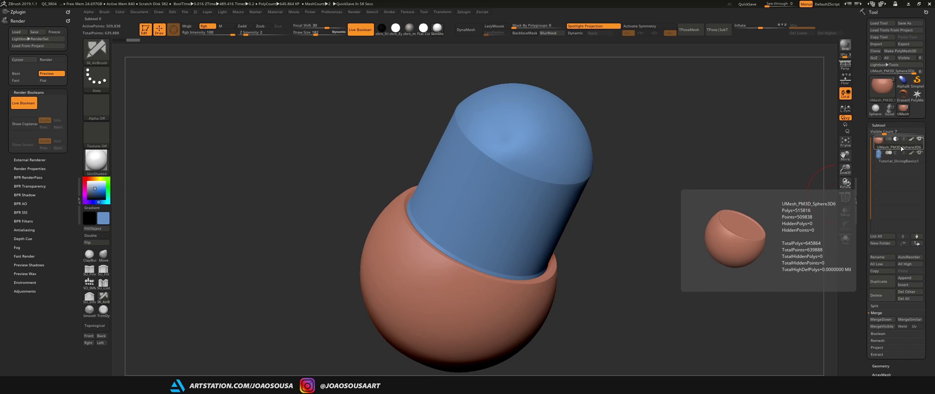
click(25, 103)
click(28, 106)
click(28, 106)
click(28, 106)
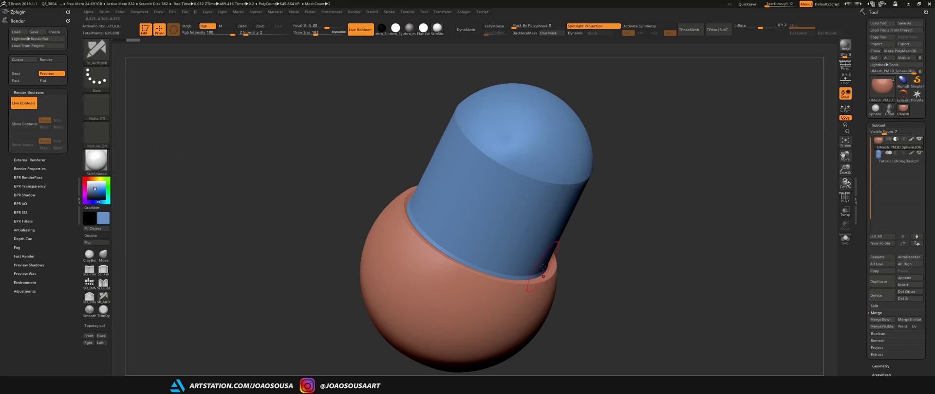
drag(665, 253, 692, 198)
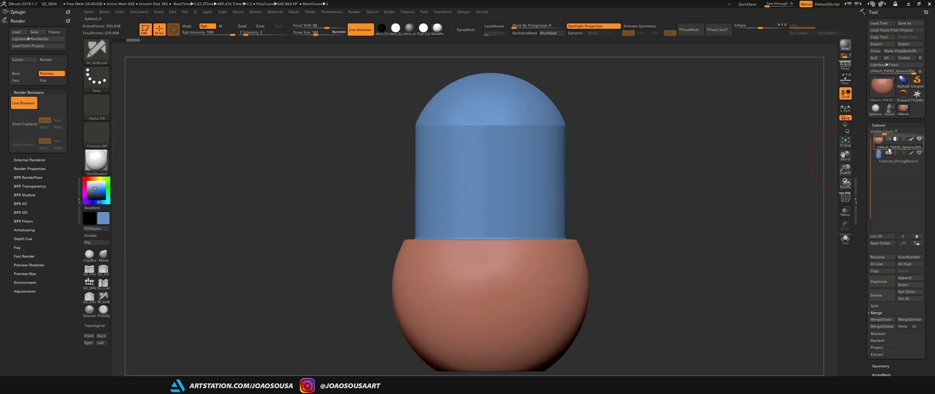
drag(894, 150, 898, 165)
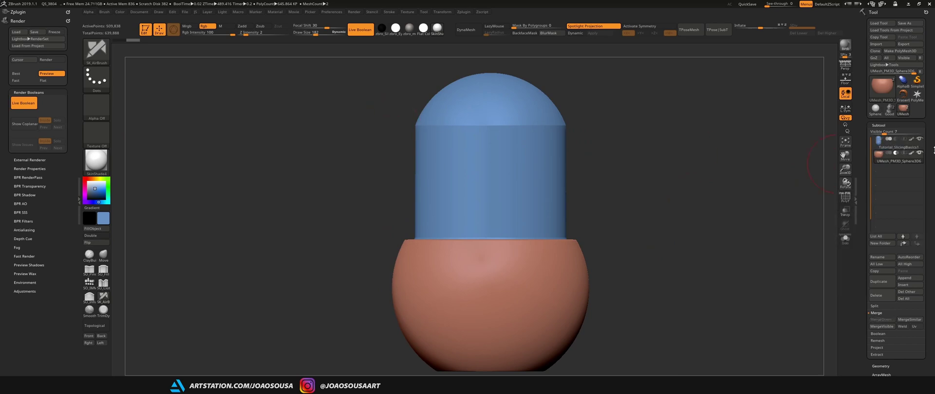
- Switch the bowl subtool to Boolean intersection and examine the overlapping volume with the wireframe turned on and off
click(903, 153)
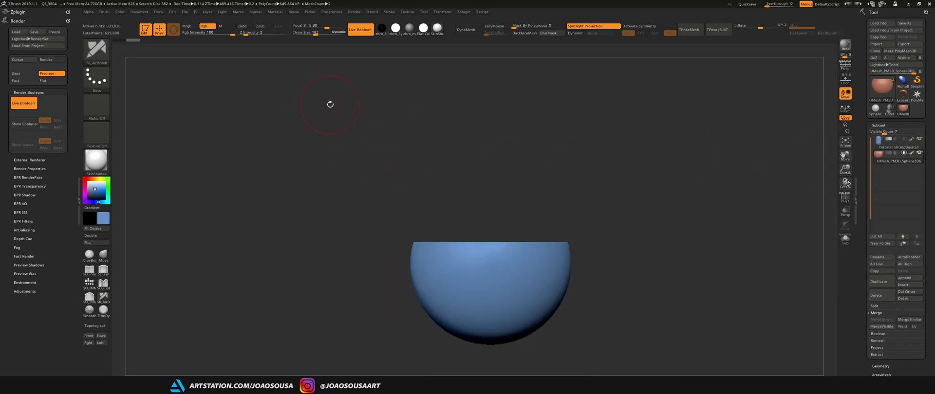
drag(330, 104, 415, 122)
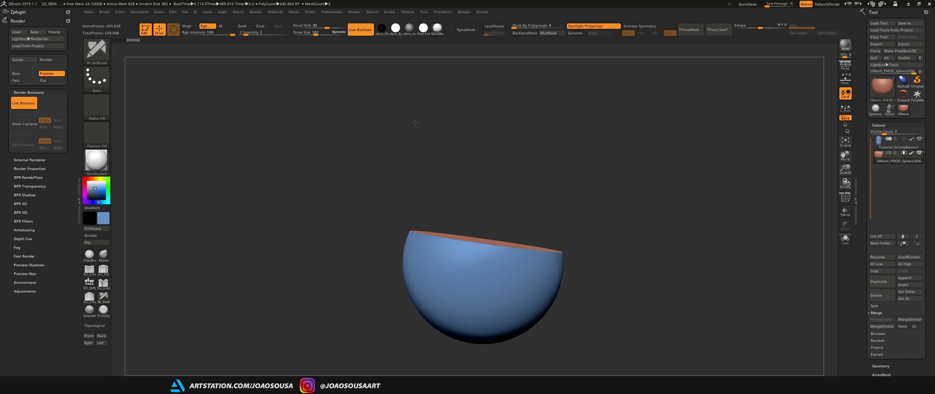
drag(521, 138, 638, 249)
key(shift+f)
key(shift+f)
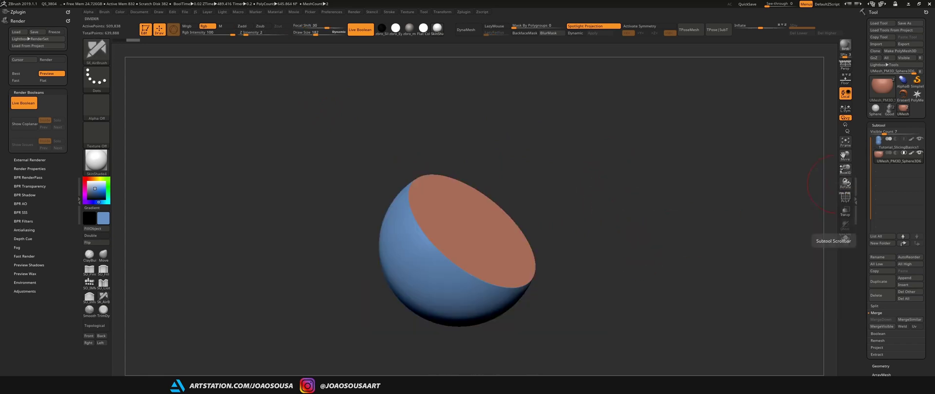
- Set the bowl subtool back to Boolean subtraction and make a Boolean mesh from the capsule and bowl
click(897, 154)
shift+drag(772, 204, 696, 224)
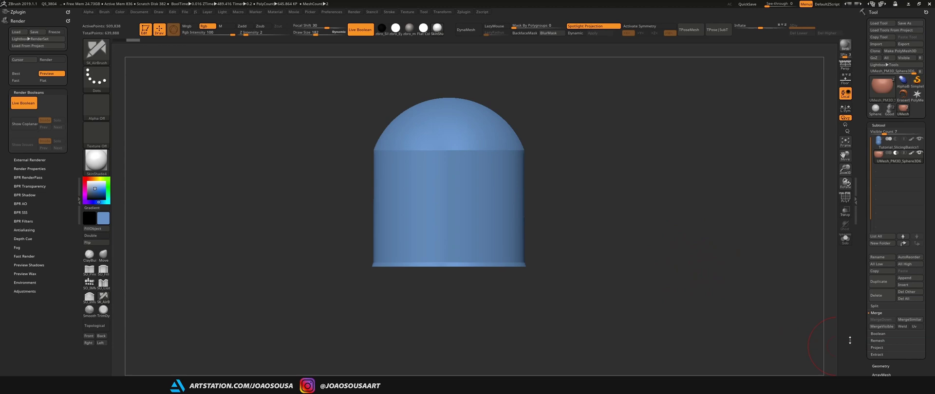
click(878, 334)
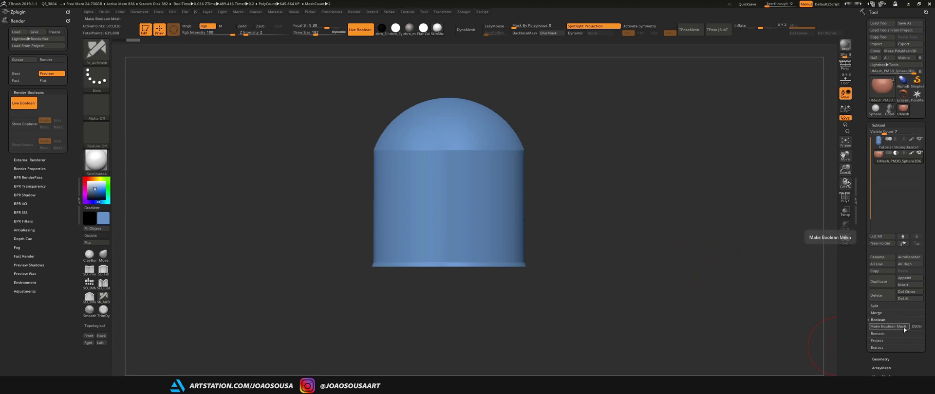
click(882, 327)
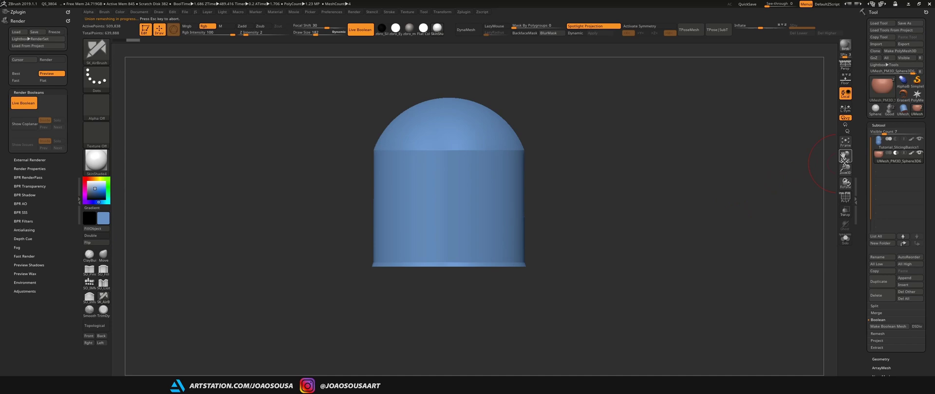
- Switch to the generated Boolean mesh tool, check its cut face and wireframe, and fill the whole object with the current blue colour
mouse_move(902, 115)
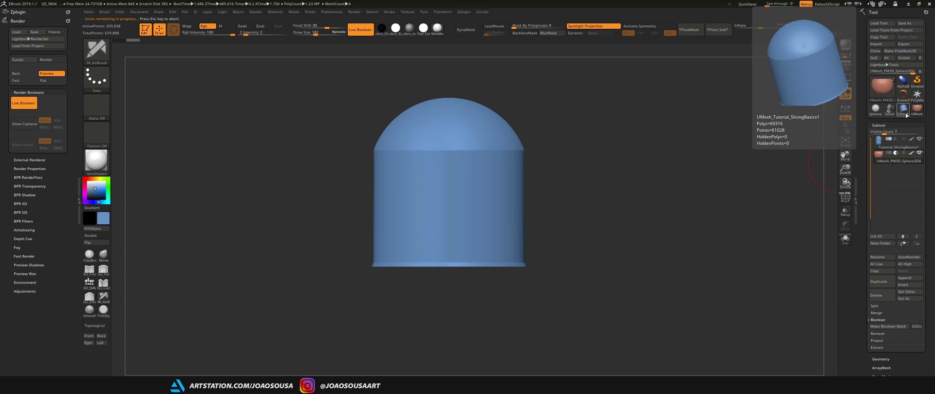
click(906, 115)
drag(714, 180, 686, 217)
key(shift+f)
key(shift+f)
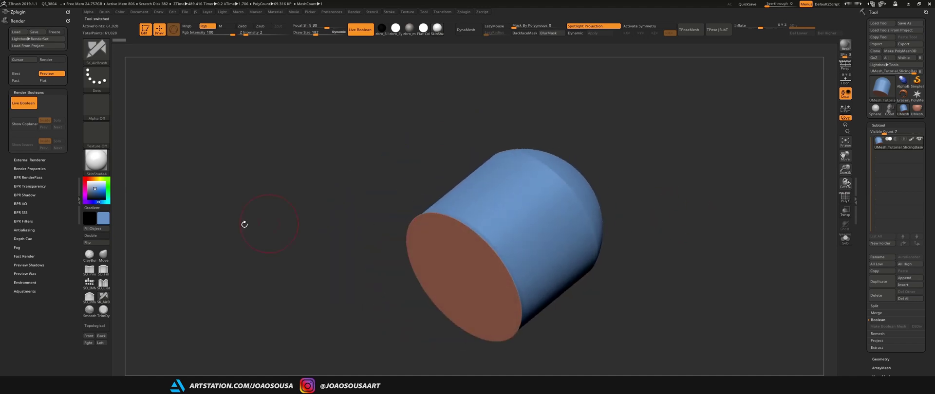
click(95, 228)
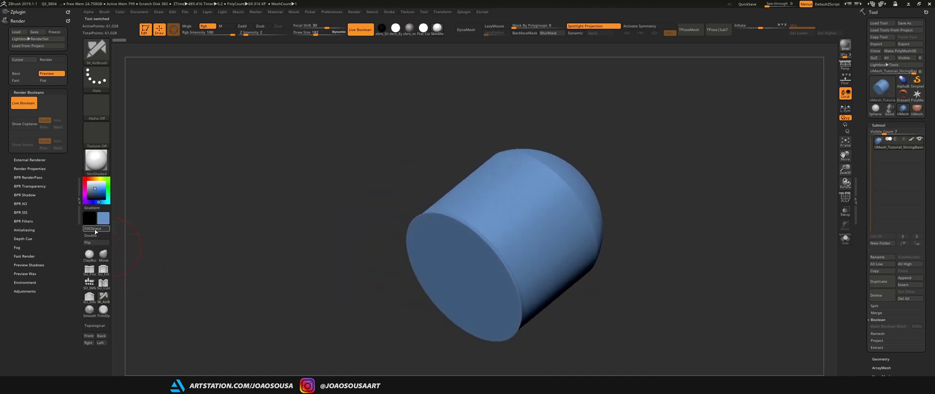
- Return to the original capsule and bowl tool and append the generated Boolean mesh to it as a subtool
mouse_move(776, 184)
mouse_down()
mouse_move(691, 199)
mouse_move(690, 156)
mouse_up()
click(917, 108)
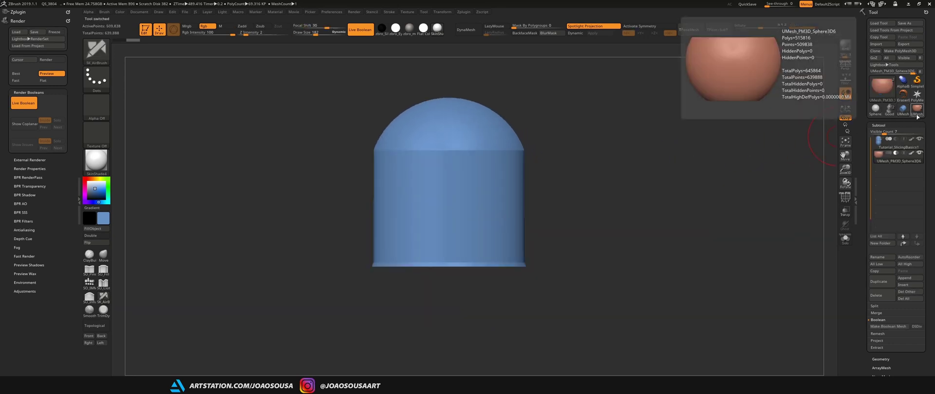
click(905, 278)
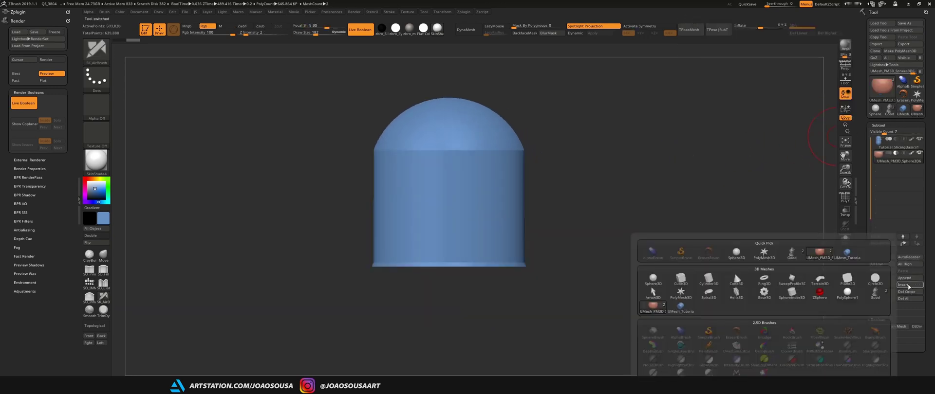
click(847, 254)
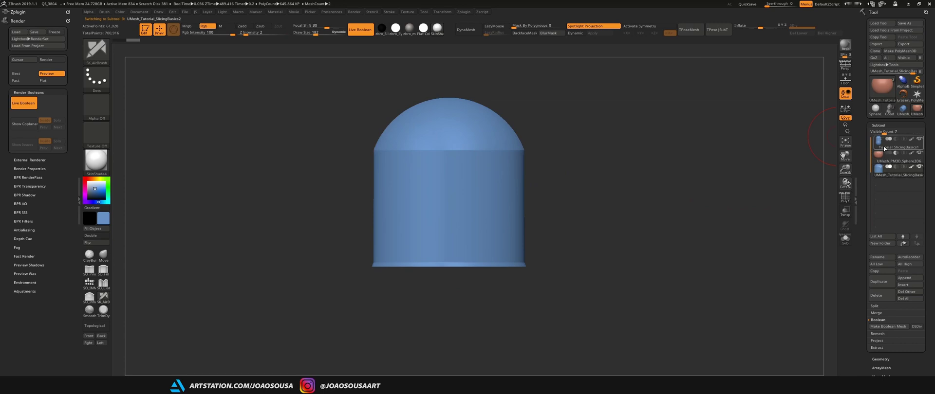
- Turn off Live Boolean and delete the original uncut capsule subtool
mouse_move(878, 148)
click(23, 103)
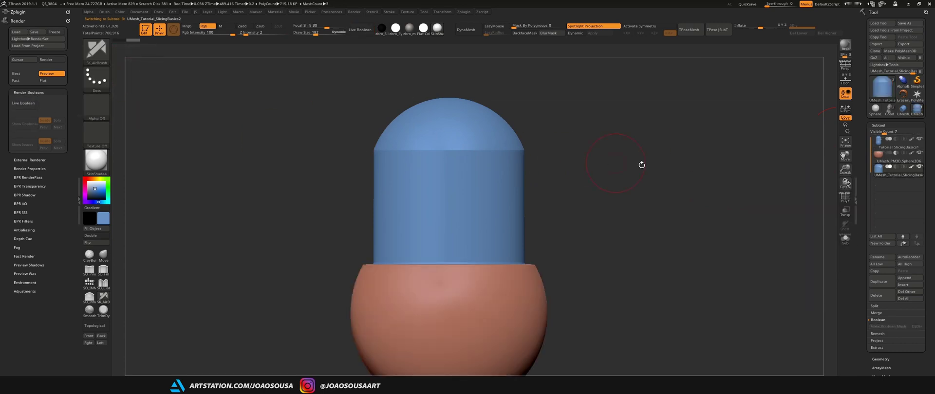
click(896, 142)
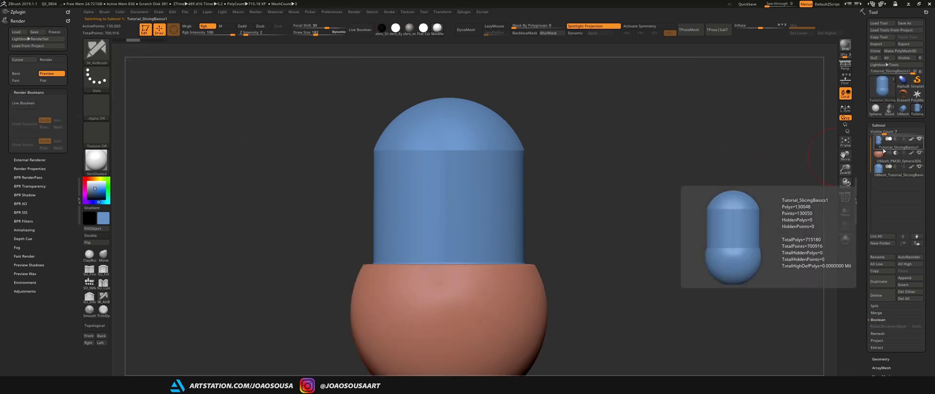
click(876, 295)
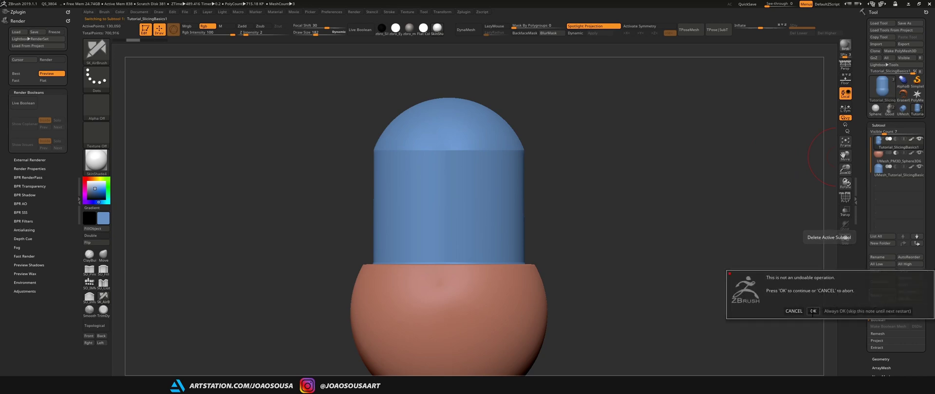
click(813, 312)
- Try raising the cut capsule off the bowl to show the separation, and undo the move
drag(729, 177, 701, 210)
click(896, 158)
key(w)
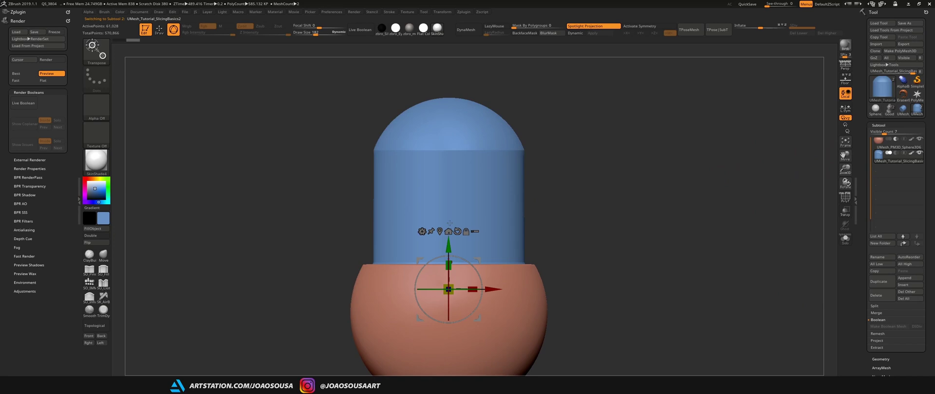
drag(448, 246, 448, 193)
drag(560, 225, 554, 240)
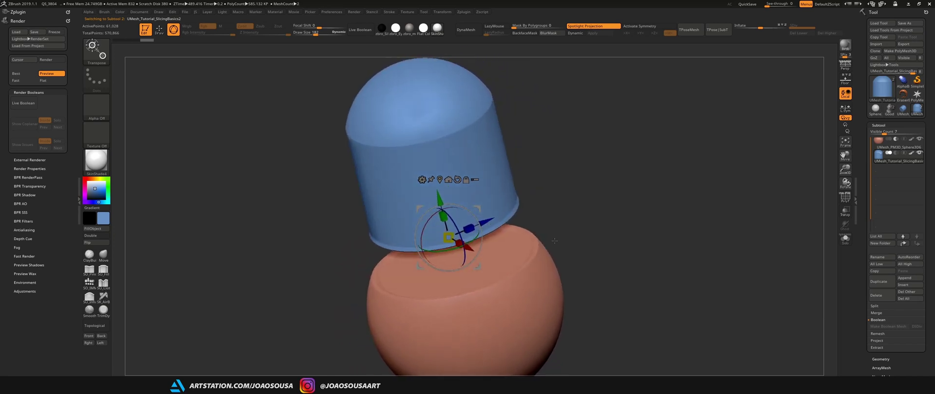
key(ctrl+z)
- Return to drawing in a straight front view and select the DamStandard brush
key(q)
shift+drag(607, 270, 648, 272)
key(b)
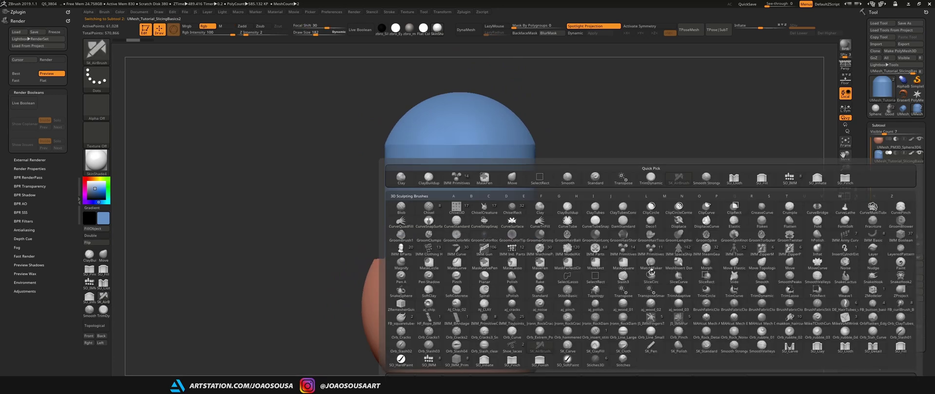
key(d)
key(s)
- Try lifting the cut capsule slightly again to inspect its lower rim against the bowl, and restore its position
mouse_move(639, 246)
mouse_down()
mouse_move(643, 278)
mouse_move(670, 261)
mouse_move(677, 220)
mouse_up()
key(w)
drag(469, 199, 469, 178)
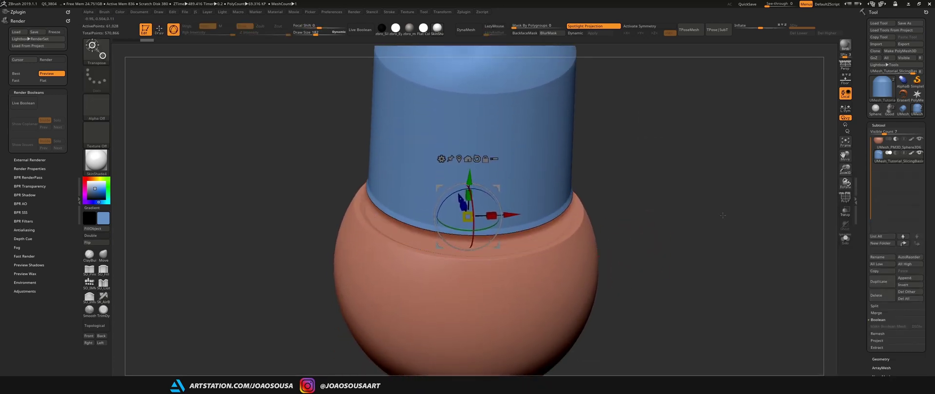
mouse_move(722, 215)
mouse_down()
mouse_move(723, 187)
mouse_move(722, 209)
mouse_up()
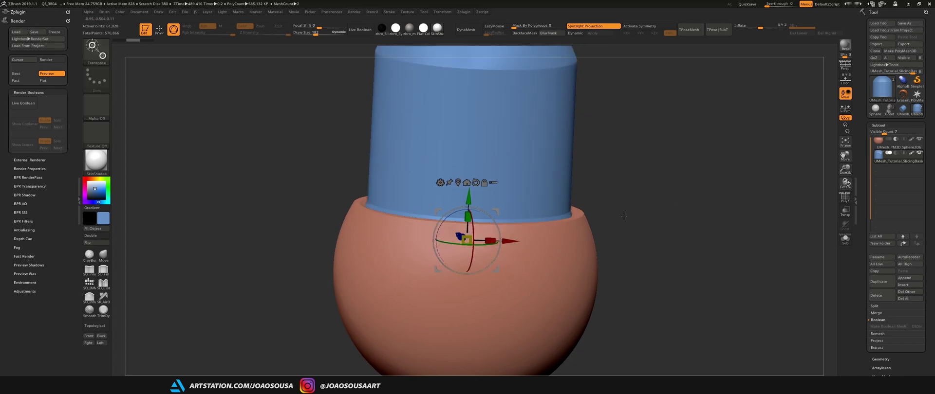
- Try carving across the seam of the cut capsule and bowl with a small DamStandard brush, checking the capsule's wireframe
key(q)
key(space)
drag(529, 202, 519, 202)
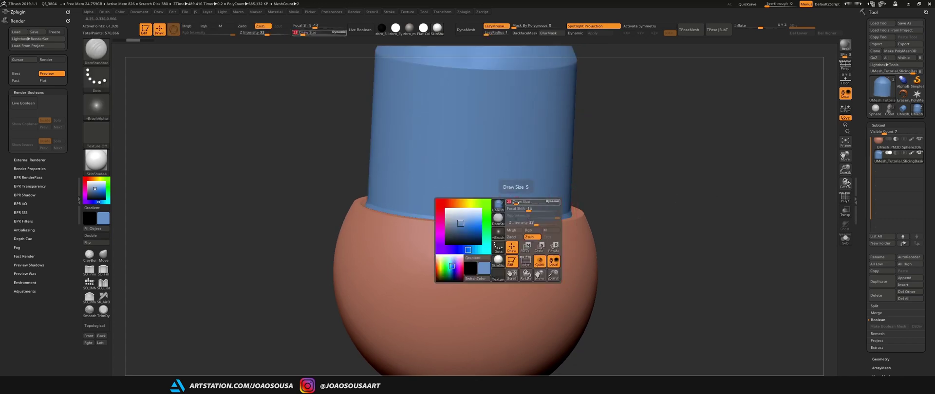
drag(702, 217, 684, 228)
key(shift+f)
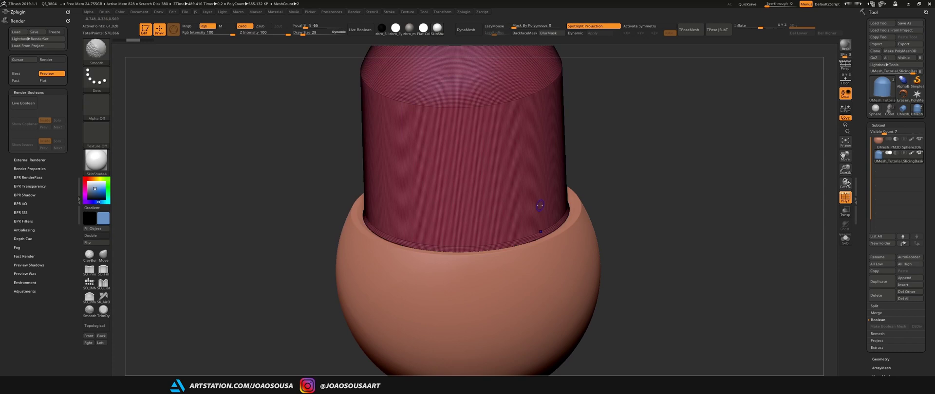
key(shift+f)
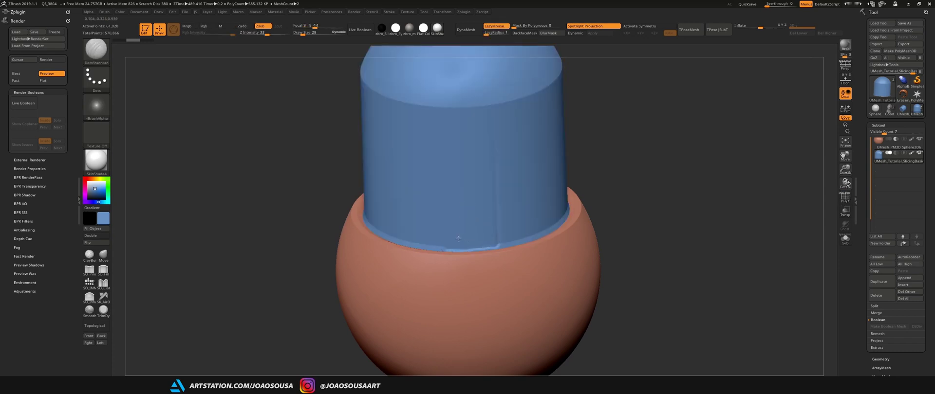
- Make the bowl the active subtool, try moving it slightly down from the capsule, and undo the changes
alt+click(503, 269)
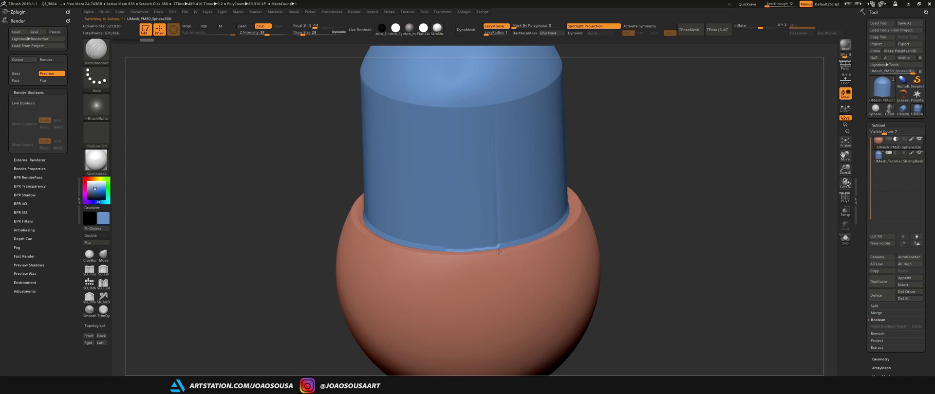
mouse_move(648, 302)
mouse_down()
mouse_move(659, 308)
mouse_move(645, 293)
mouse_up()
key(w)
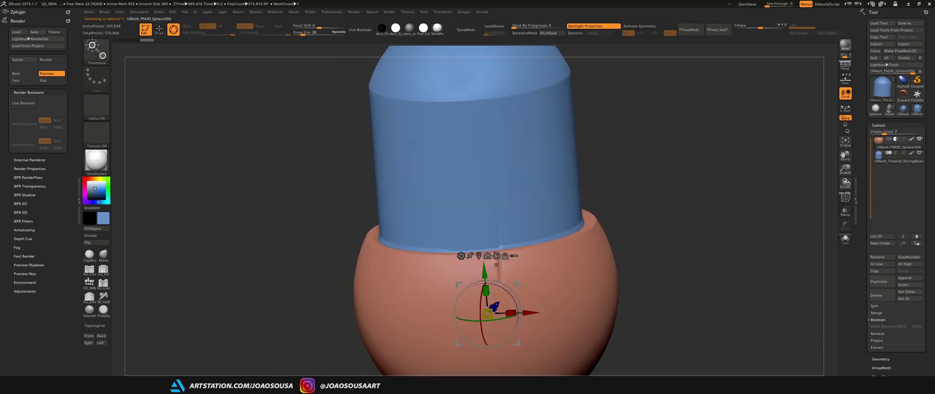
mouse_move(481, 273)
mouse_down()
mouse_move(481, 248)
mouse_move(482, 302)
mouse_move(482, 273)
mouse_move(484, 281)
mouse_up()
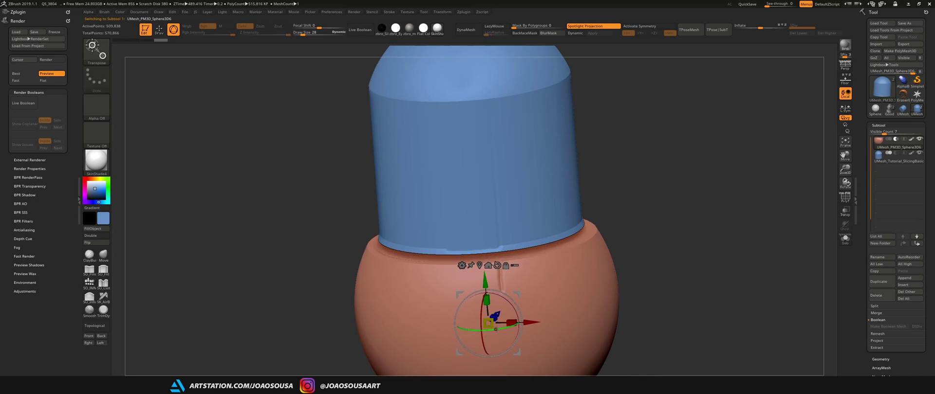
key(ctrl+z)
key(ctrl+z)
key(ctrl+z)
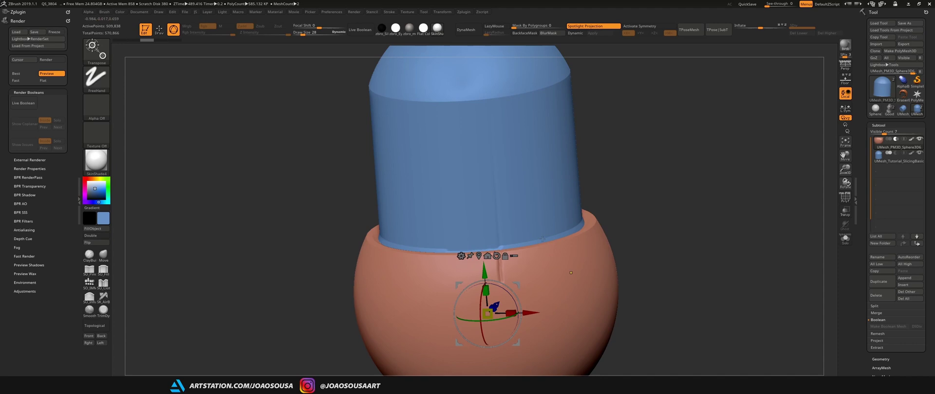
- Make the cut capsule the active subtool and examine how it sits on the bowl from several angles
key(q)
alt+click(562, 207)
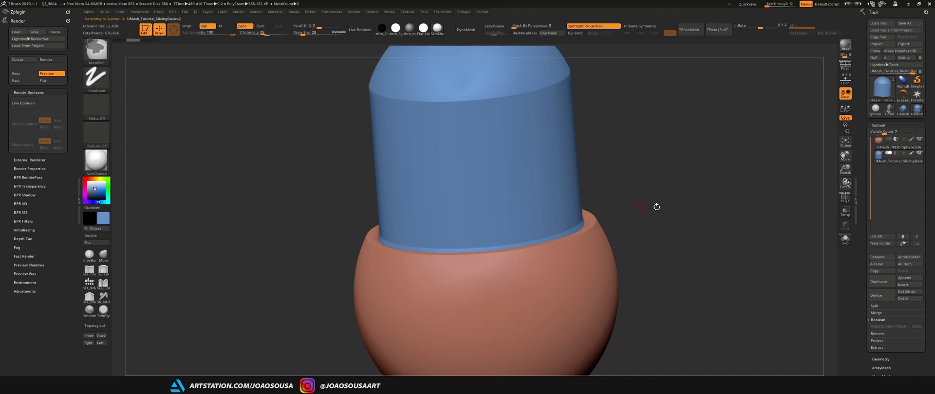
mouse_move(657, 204)
mouse_down()
mouse_move(664, 224)
mouse_move(661, 202)
mouse_up()
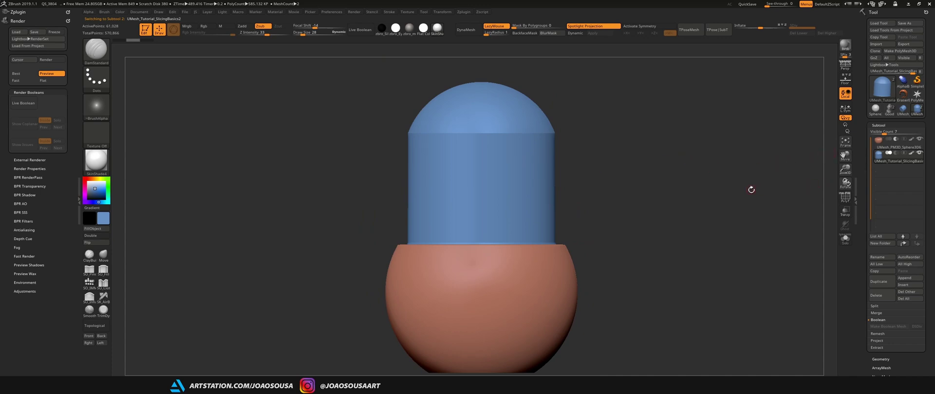
alt+drag(721, 224, 694, 220)
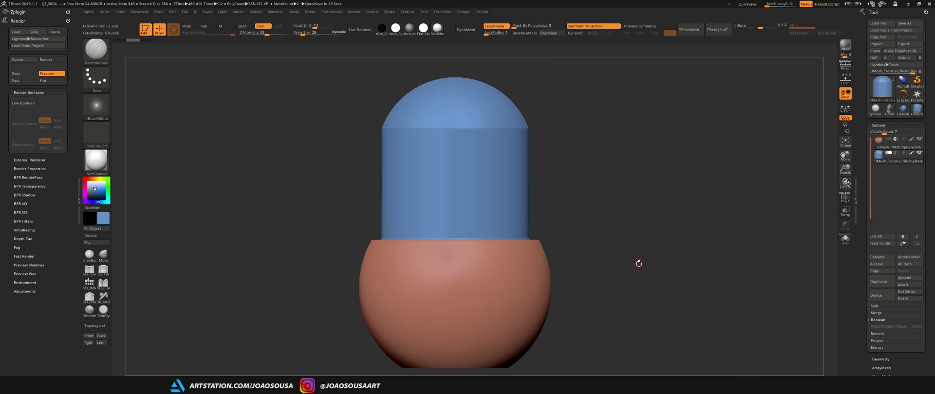
drag(627, 258, 641, 276)
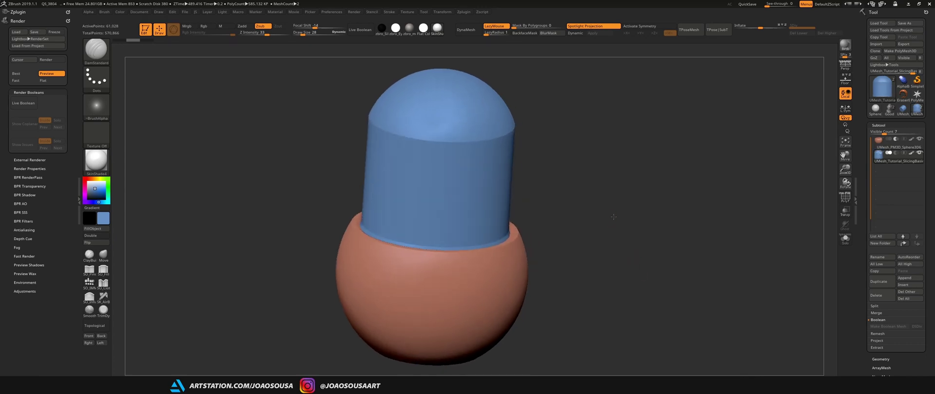
drag(613, 217, 617, 198)
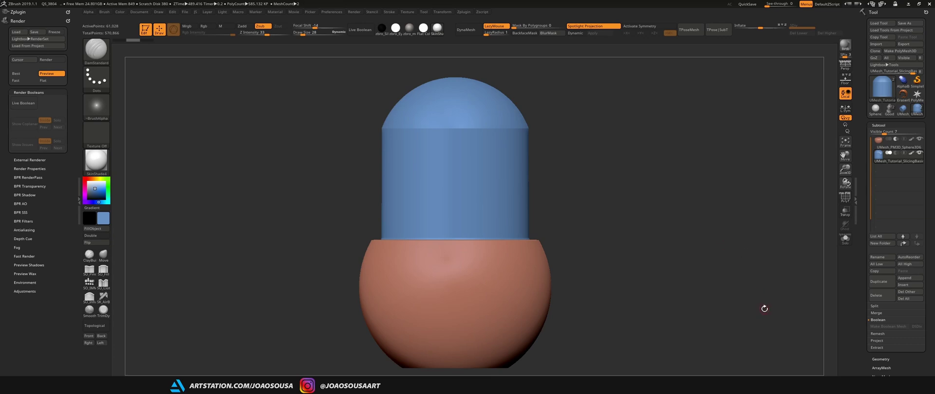
- Set the bowl subtool to Boolean addition and isolate the cut capsule, exposing its flat cut face
click(89, 283)
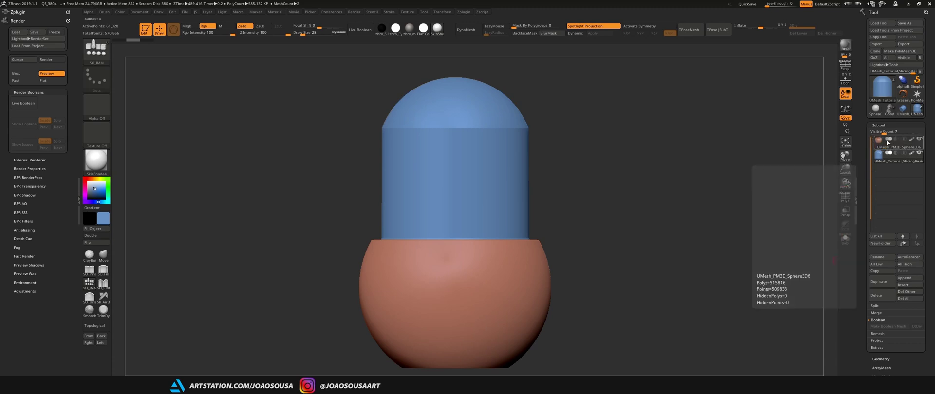
mouse_move(879, 147)
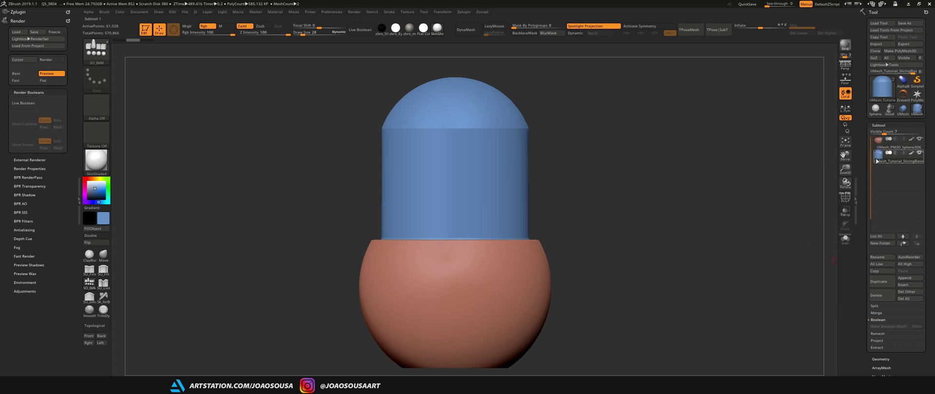
click(845, 239)
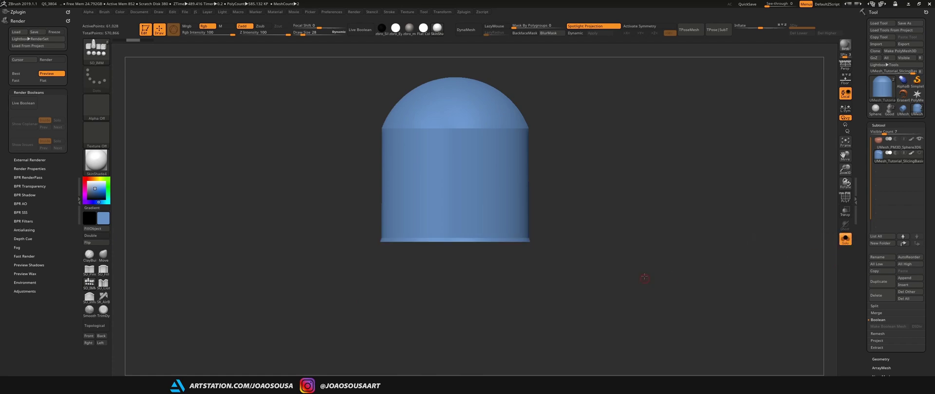
drag(643, 278, 653, 217)
drag(562, 256, 584, 290)
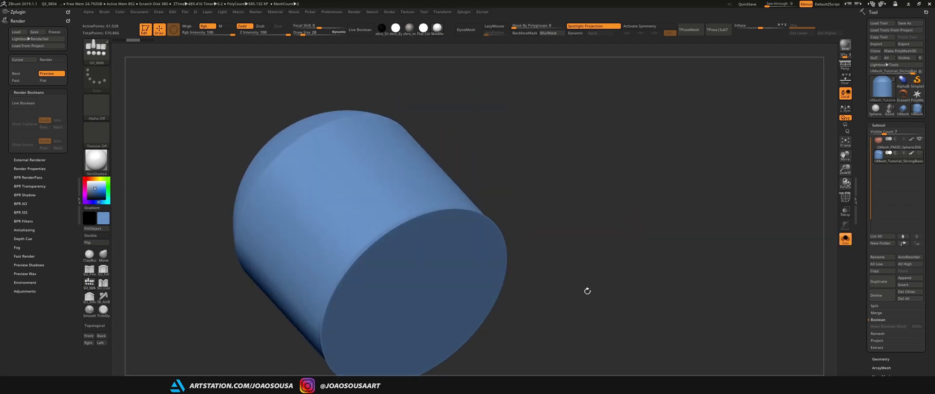
- Insert a cube on the capsule's flat cut face using the Cube mesh of the SO_IMM brush
click(903, 287)
click(88, 283)
key(m)
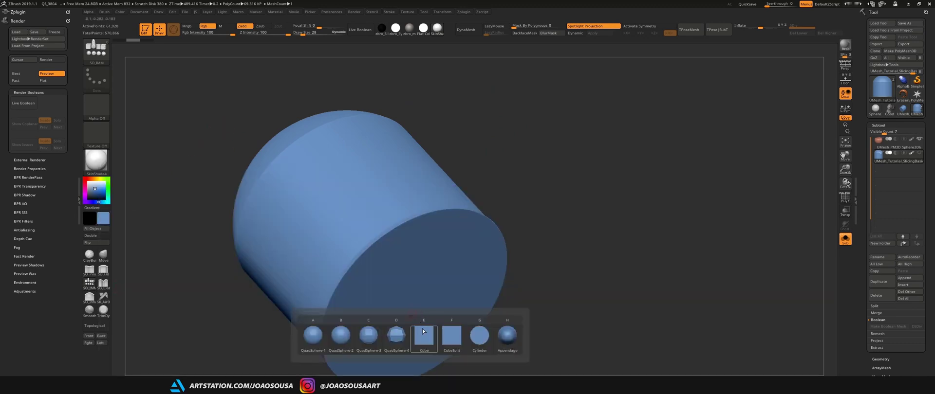
click(423, 334)
drag(567, 333, 506, 326)
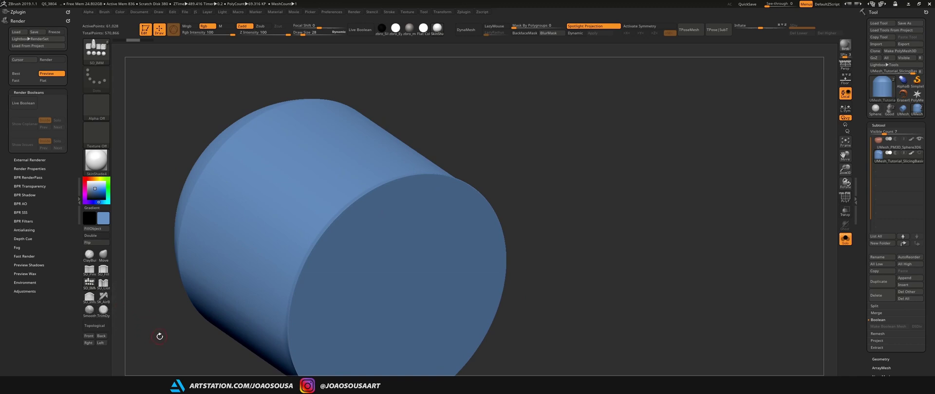
mouse_move(159, 336)
mouse_down()
mouse_move(131, 337)
mouse_move(156, 337)
mouse_up()
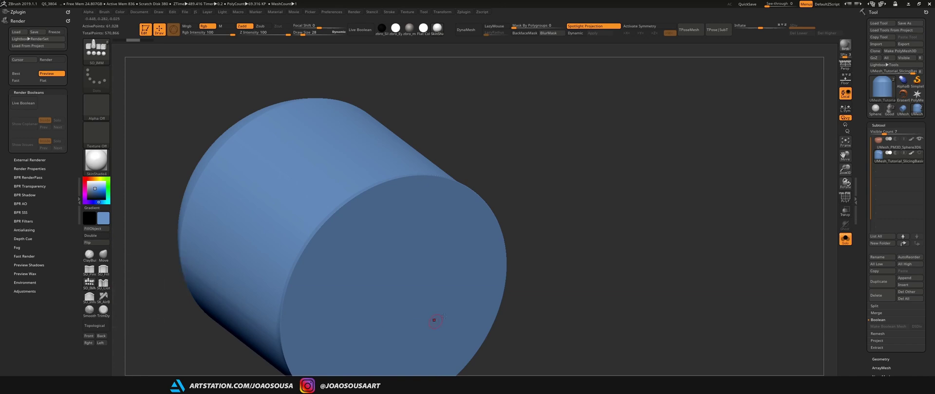
alt+drag(496, 301, 494, 252)
key(m)
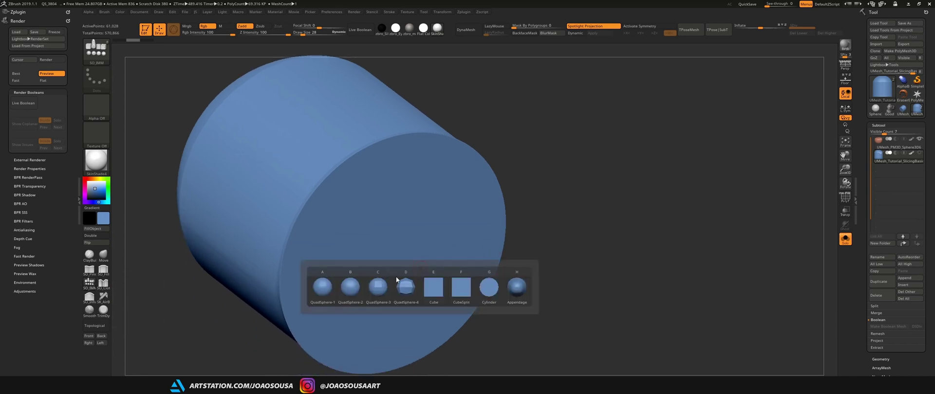
click(432, 290)
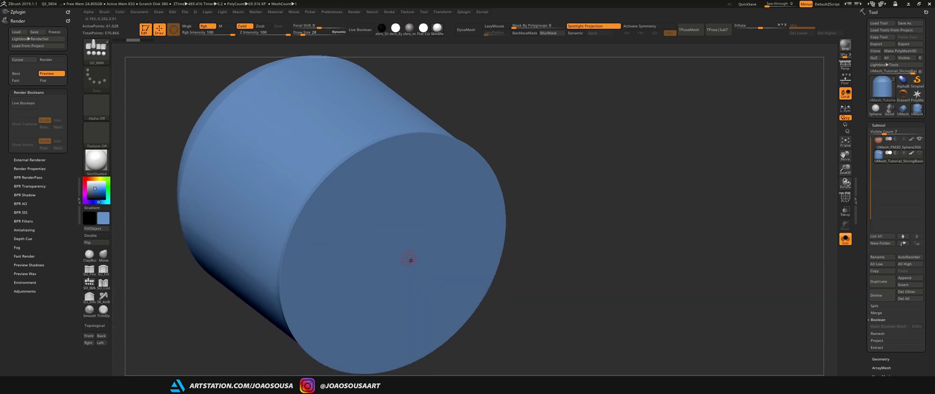
drag(409, 260, 479, 290)
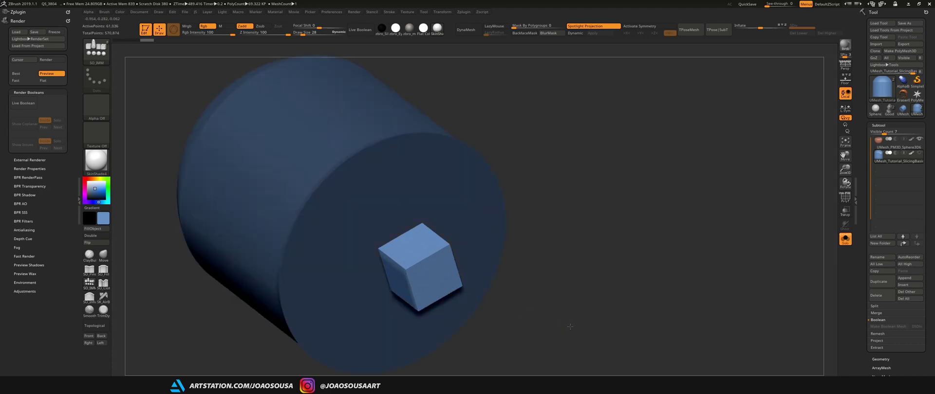
- Align the capsule to a side view and reposition the transform gizmo at the outer end of the inserted cube
shift+drag(570, 327, 587, 319)
key(w)
drag(464, 258, 449, 258)
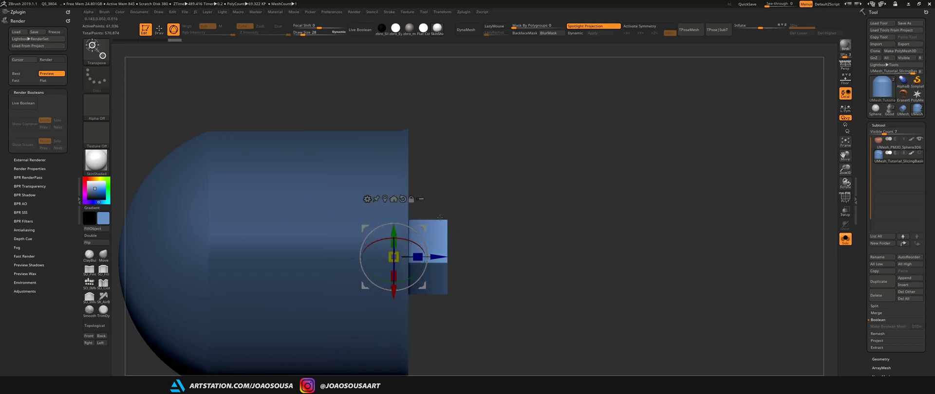
alt+drag(406, 257, 445, 265)
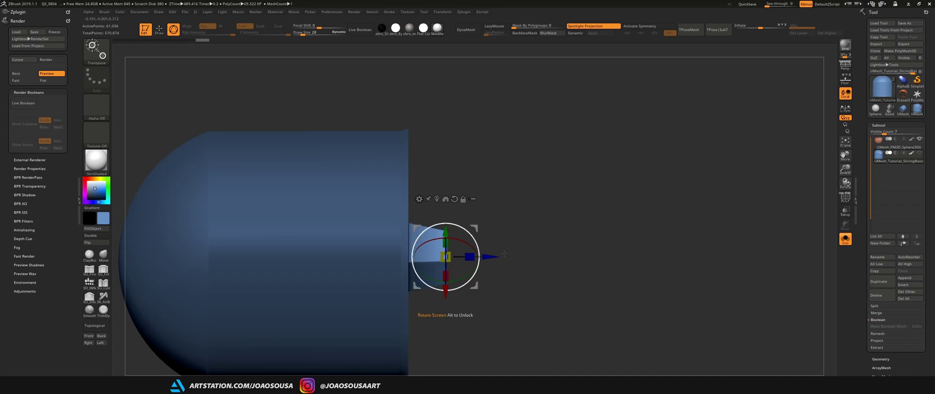
- Taper the cube into a peg that narrows towards its outer end, and clear the mask on the capsule
drag(577, 271, 556, 274)
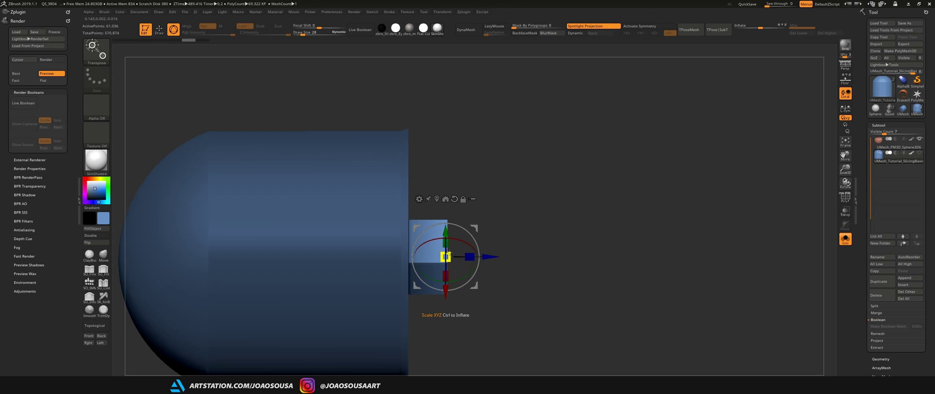
drag(449, 253, 469, 245)
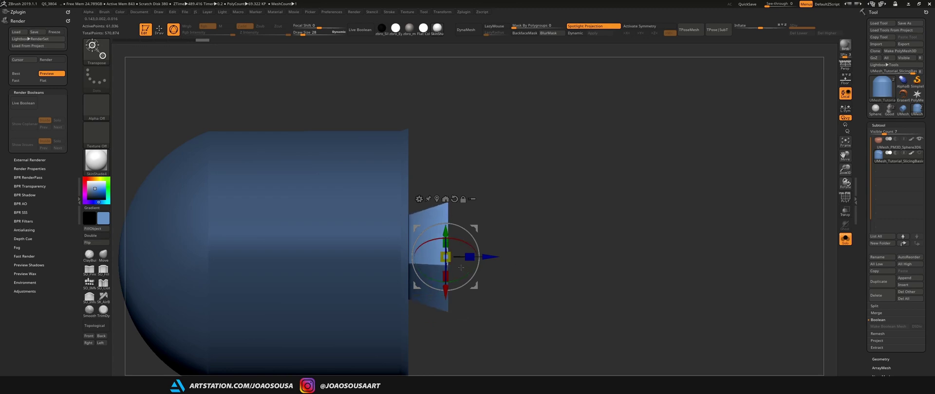
mouse_move(531, 267)
mouse_down()
mouse_move(438, 273)
mouse_move(487, 269)
mouse_move(430, 259)
mouse_up()
key(ctrl+z)
ctrl+drag(534, 282, 590, 341)
key(ctrl+shift+z)
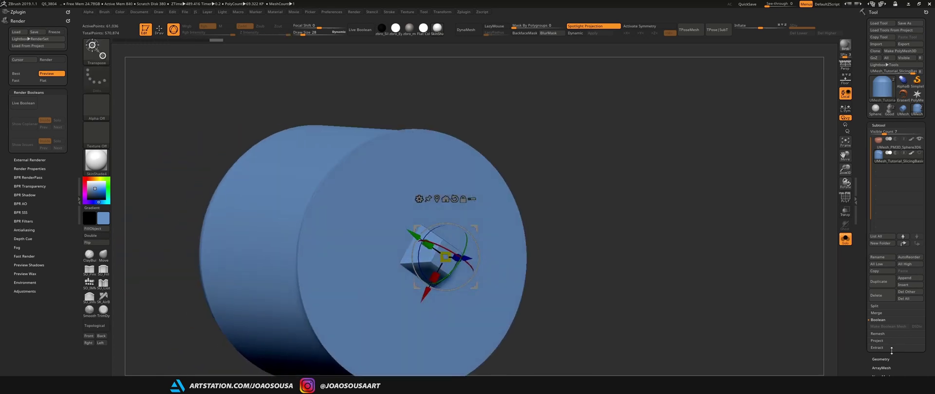
- Fuse the peg and the capsule into one mesh with DynaMesh at resolution 256
click(898, 357)
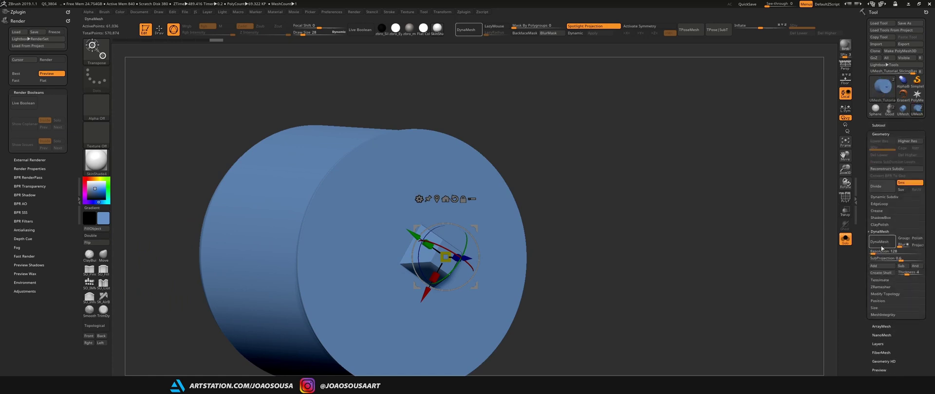
click(872, 252)
text(192)
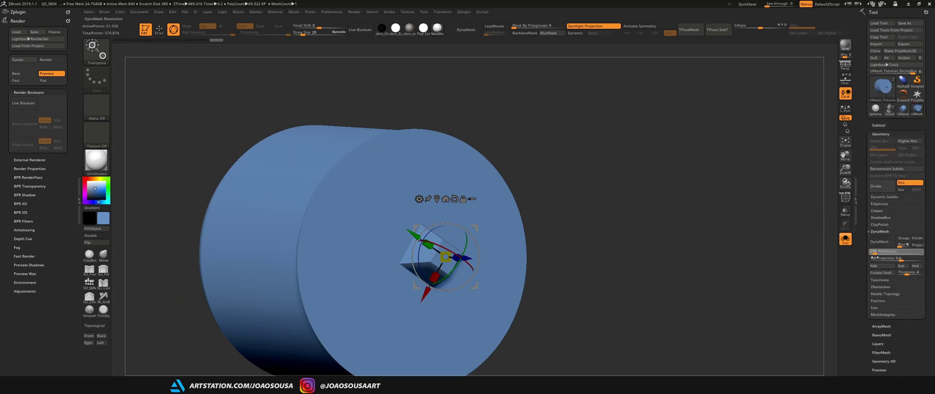
drag(874, 258, 875, 257)
key(q)
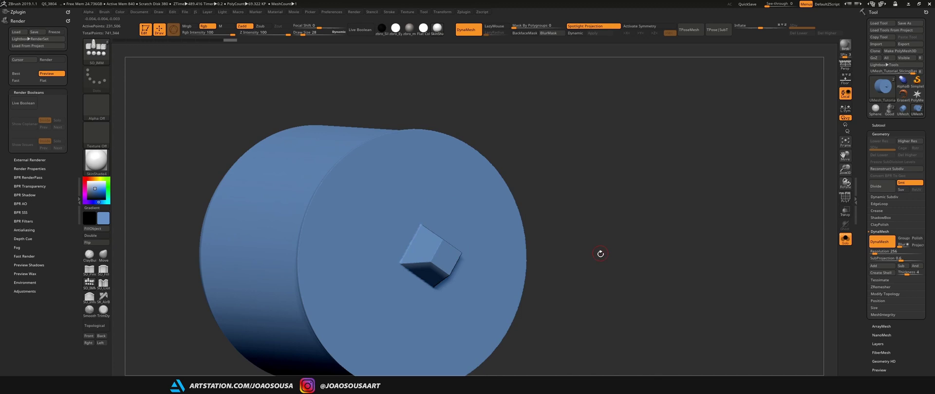
- Apply a slight Polish deformation to soften the edges of the capsule and its peg
mouse_move(576, 257)
right_down()
mouse_move(480, 272)
mouse_move(482, 317)
mouse_move(475, 270)
mouse_move(530, 260)
mouse_move(447, 278)
mouse_move(452, 246)
right_up()
drag(452, 245, 722, 278)
drag(905, 347, 901, 280)
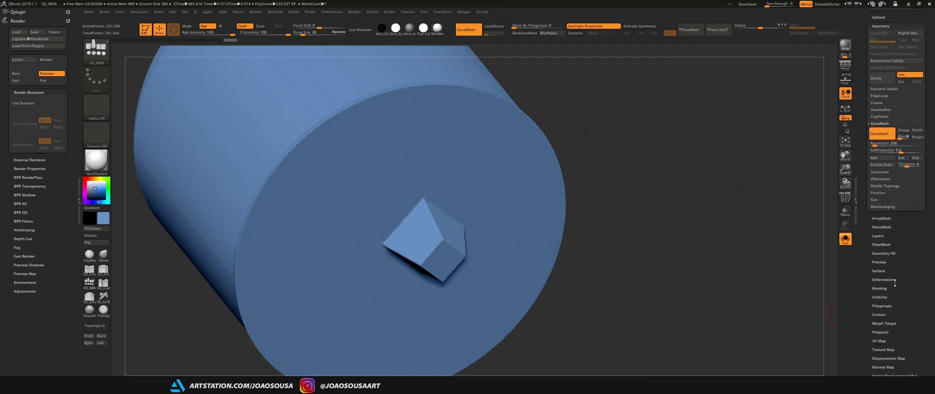
click(893, 281)
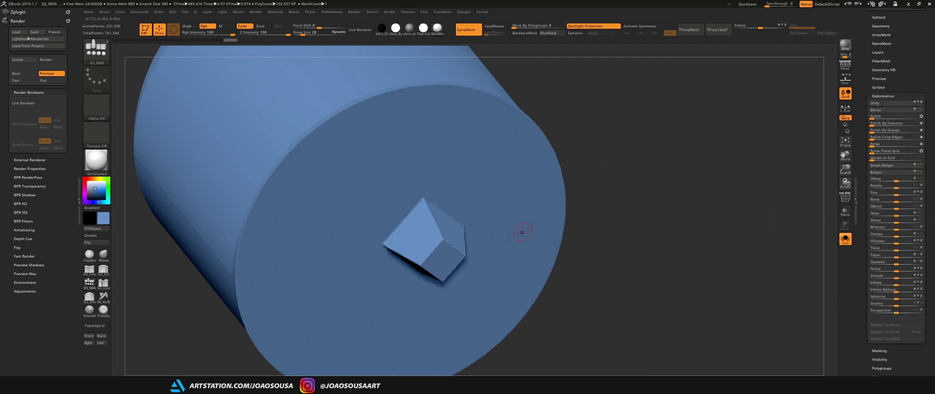
drag(647, 310, 628, 309)
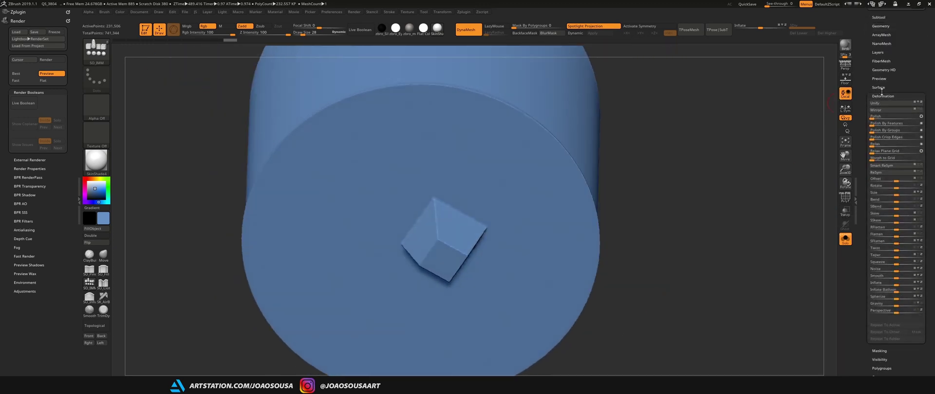
click(871, 116)
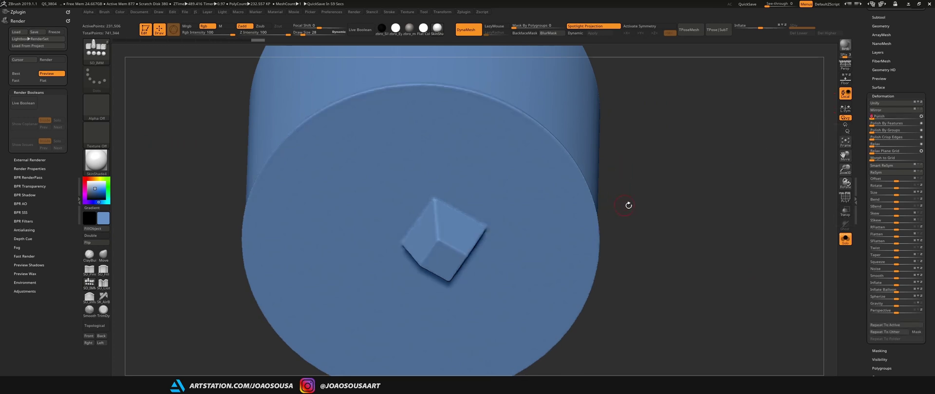
- Inspect the polished peg, turn off Solo mode to show the bowl again, and bring up the subtool list
mouse_move(628, 202)
mouse_down()
mouse_move(631, 272)
mouse_move(501, 220)
mouse_up()
right_click(436, 242)
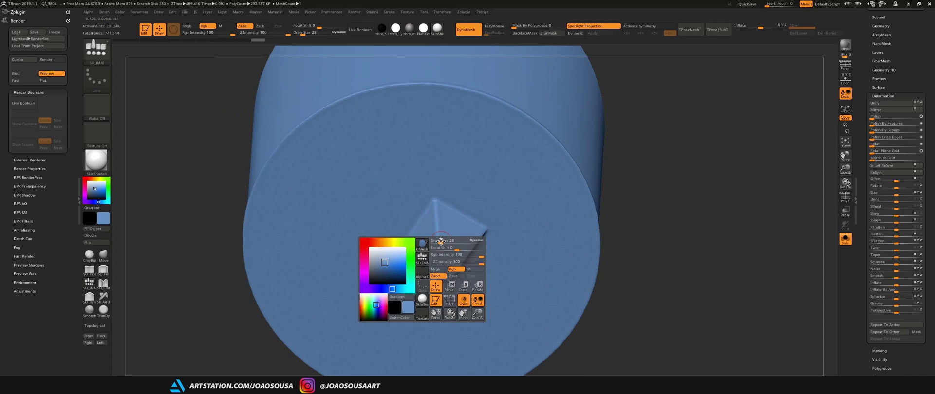
key(shift)
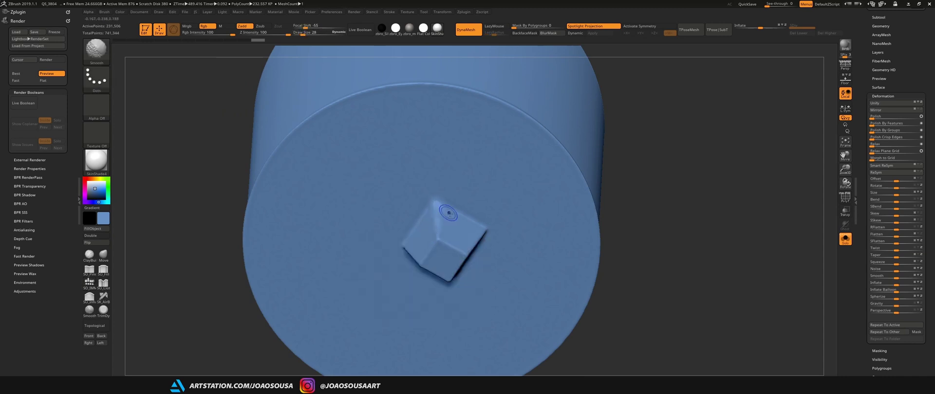
key(ctrl)
drag(625, 278, 669, 294)
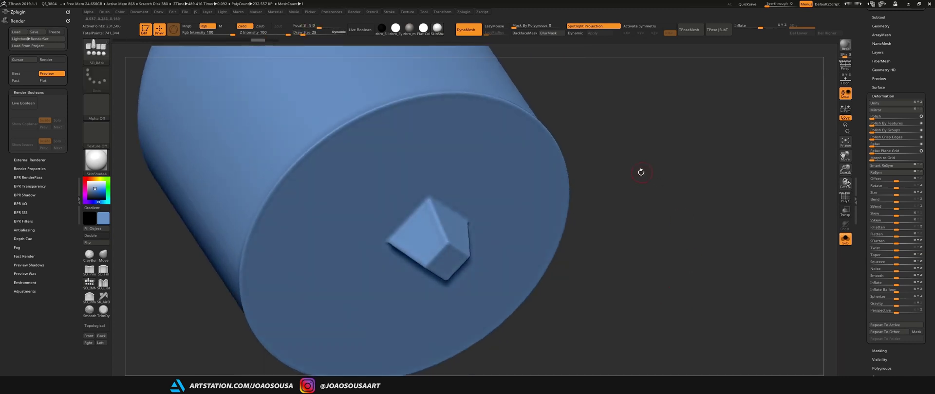
drag(641, 173, 708, 229)
click(845, 240)
drag(923, 30, 923, 96)
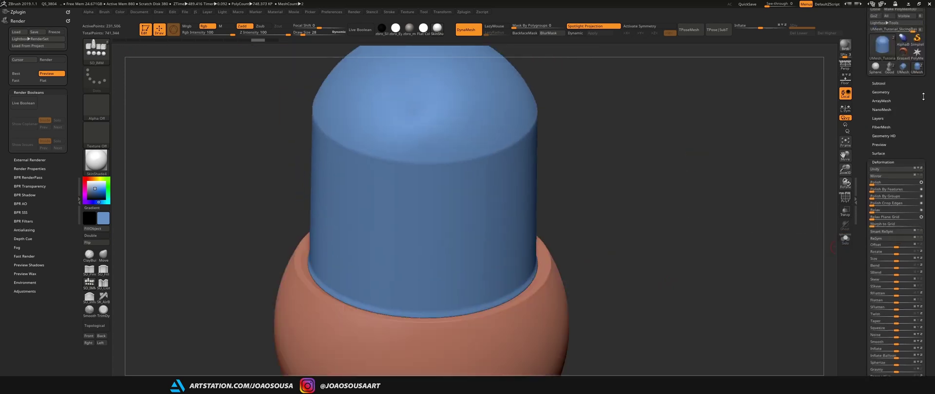
click(878, 84)
- Try moving the capsule slightly upward relative to the bowl, and undo the move
mouse_move(685, 232)
shift+mouse_down()
mouse_move(692, 196)
mouse_move(673, 201)
shift+mouse_up()
key(w)
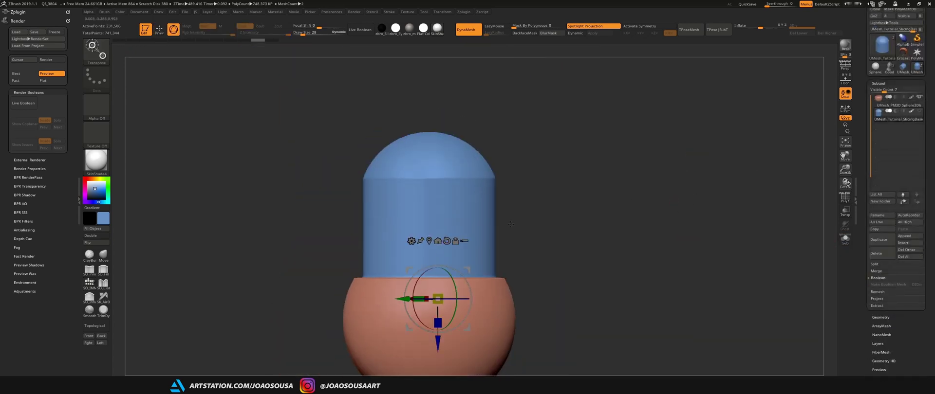
drag(437, 341, 445, 324)
mouse_move(591, 292)
mouse_down()
mouse_move(647, 297)
mouse_move(675, 286)
mouse_move(631, 295)
mouse_up()
key(ctrl+z)
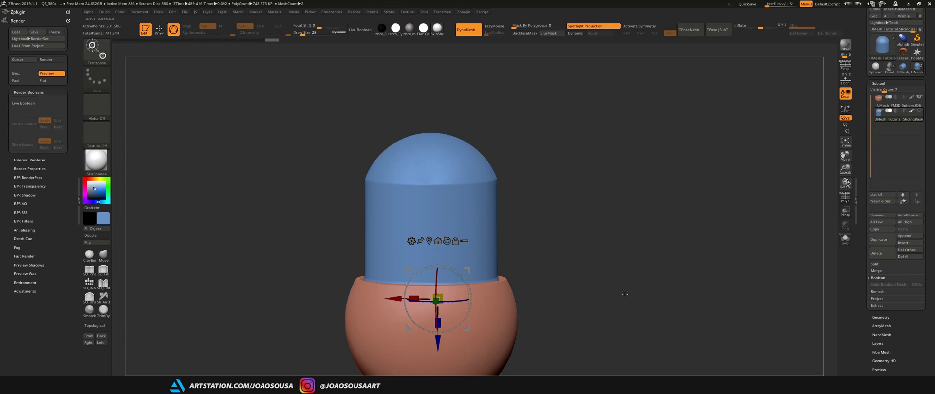
key(q)
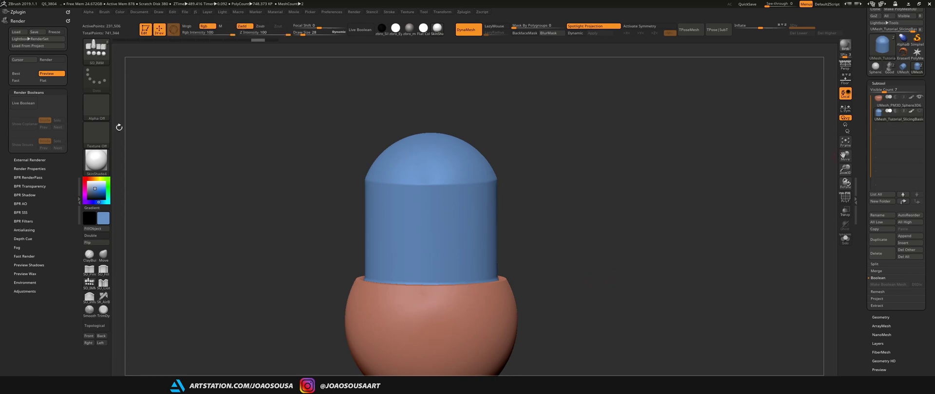
- Turn on Live Boolean, set the capsule subtool to subtraction, and inspect the peg socket cut into the bowl
click(24, 103)
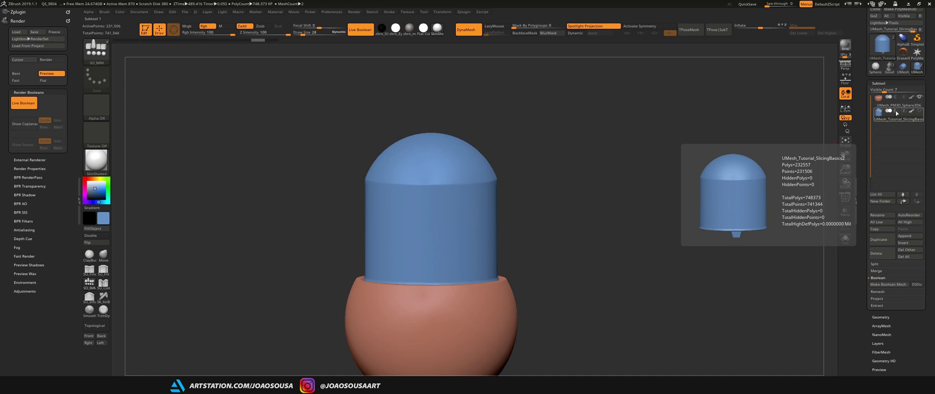
click(896, 111)
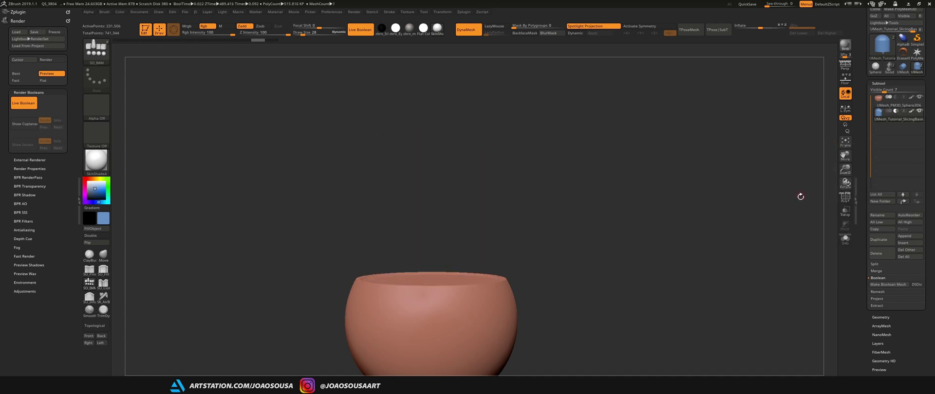
drag(710, 204, 701, 258)
alt+drag(570, 282, 770, 246)
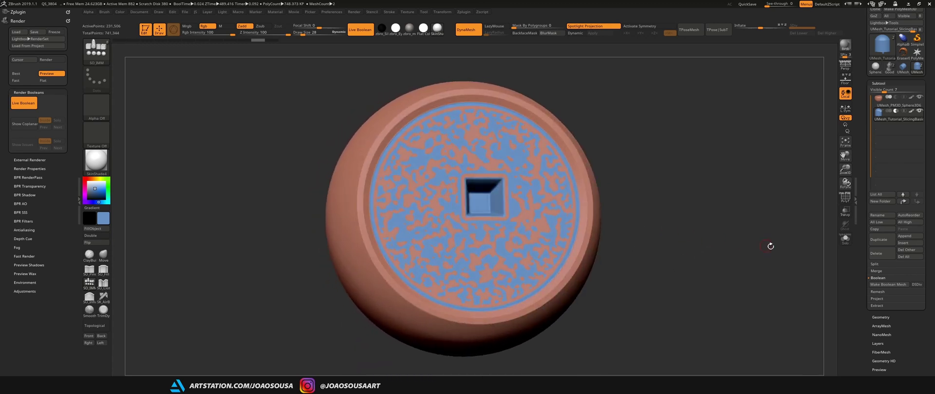
- Generate the Boolean mesh and insert the resulting bowl as a new subtool
click(885, 286)
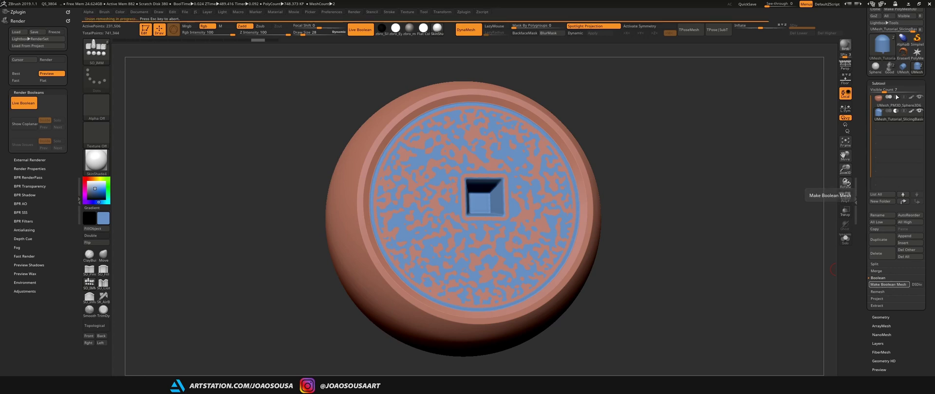
click(906, 257)
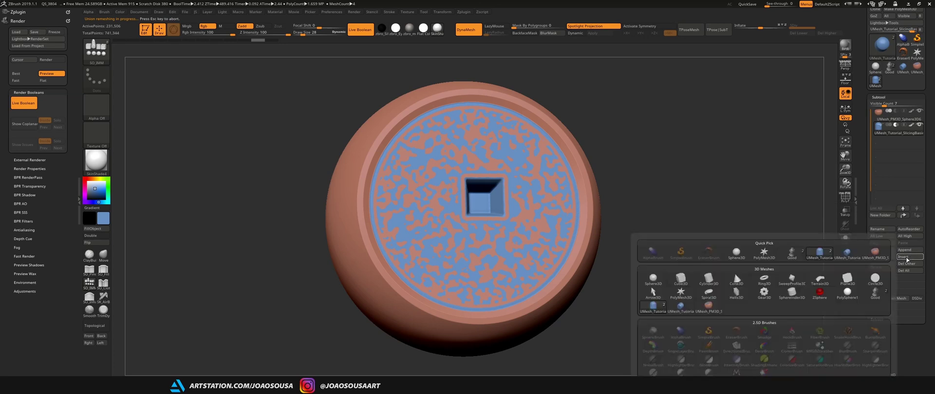
click(874, 253)
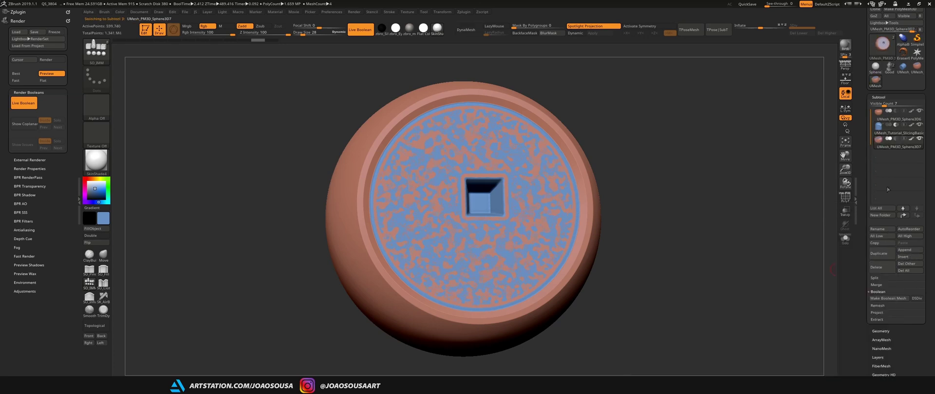
- Delete the original bowl subtool and turn off Live Boolean
click(878, 119)
click(877, 267)
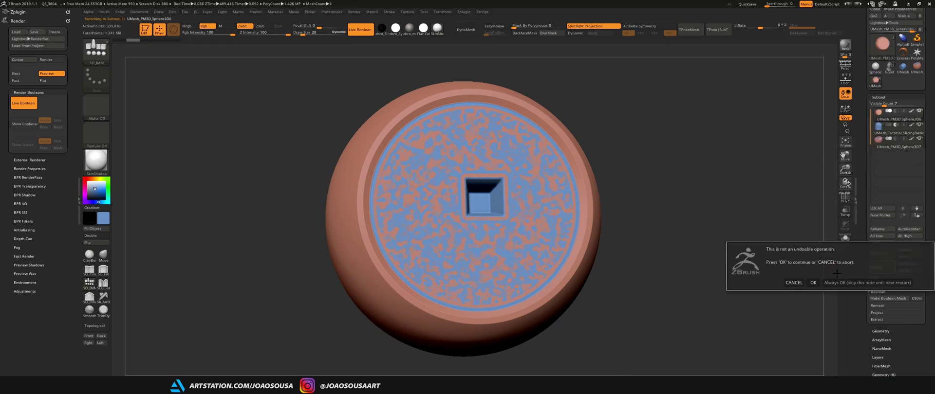
click(812, 282)
drag(251, 148, 297, 164)
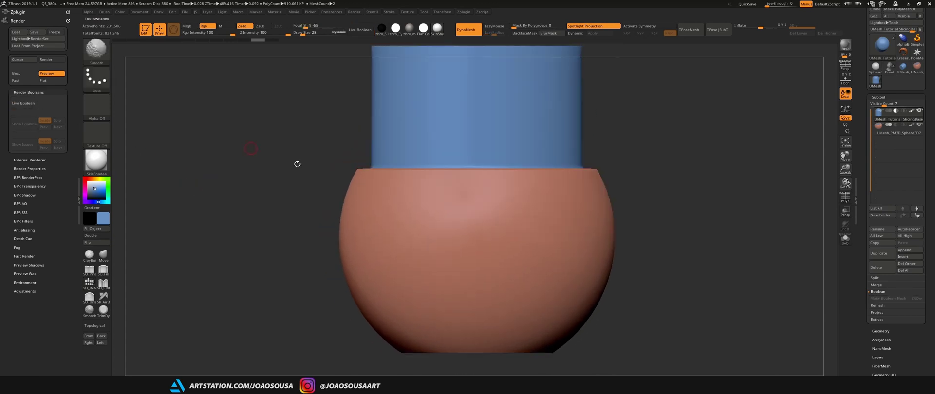
- Move the capsule straight up off the bowl, separating the two parts
mouse_move(492, 168)
ctrl+right_down()
mouse_move(511, 136)
mouse_move(538, 191)
ctrl+right_up()
key(w)
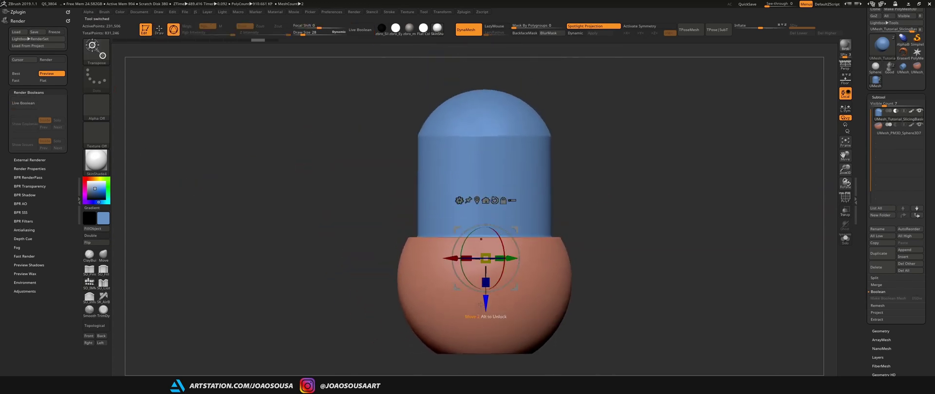
drag(481, 304, 481, 261)
mouse_move(627, 204)
mouse_down()
mouse_move(675, 236)
mouse_move(669, 244)
mouse_move(656, 229)
mouse_up()
key(q)
- Make the new bowl the active subtool and fill the whole object with its salmon colour, using the SK_AirBrush
alt+click(519, 284)
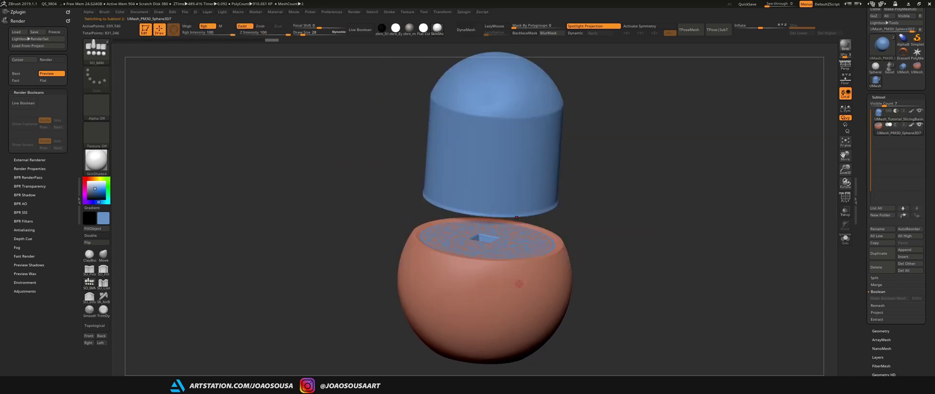
click(107, 300)
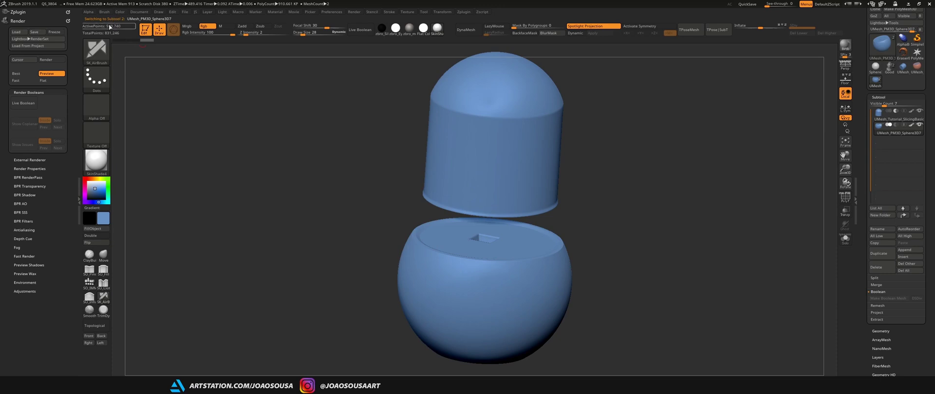
key(ctrl+z)
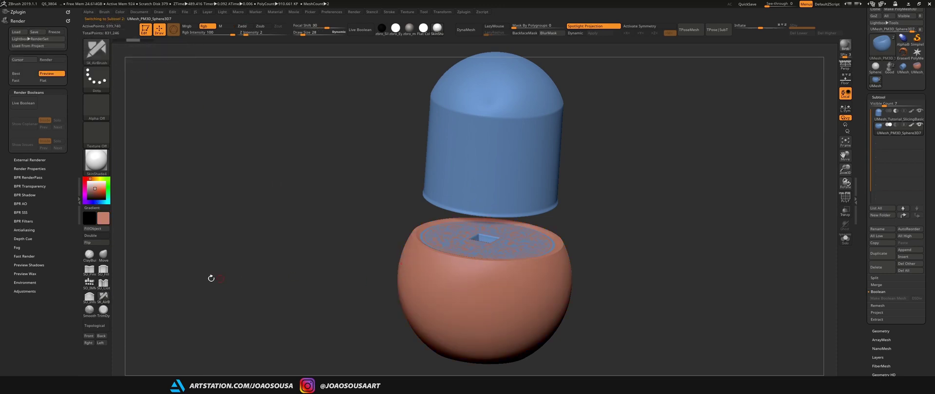
click(89, 230)
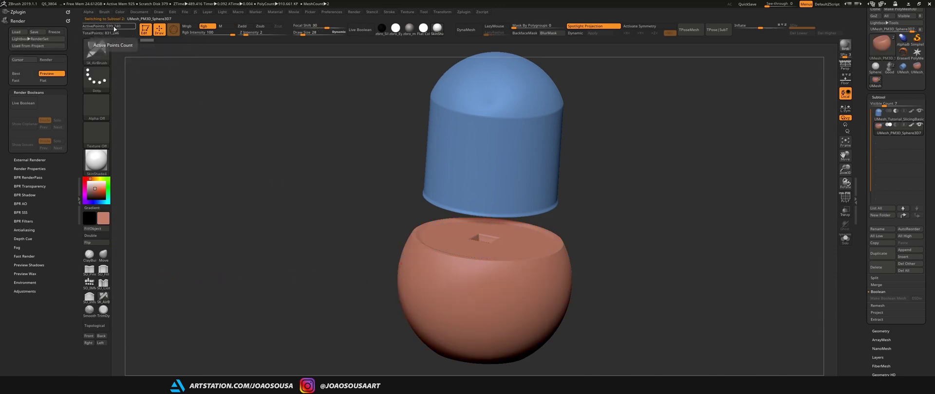
- Pre-process all the subtools with Decimation Master
mouse_move(671, 178)
mouse_down()
mouse_move(672, 191)
mouse_move(665, 172)
mouse_up()
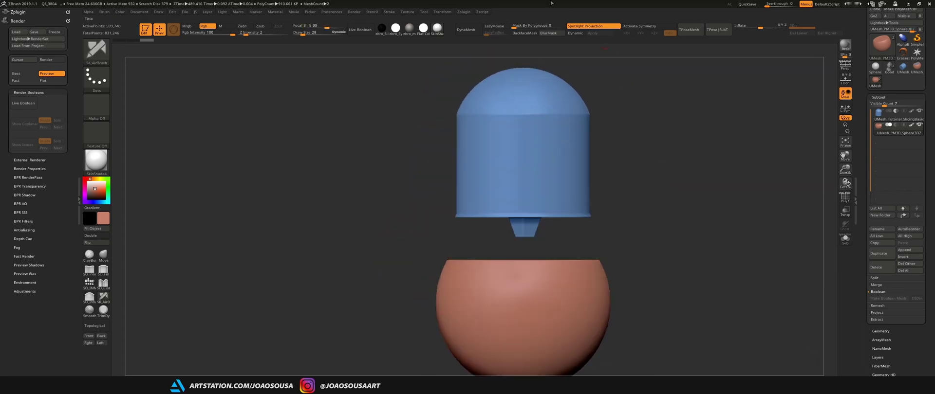
click(468, 12)
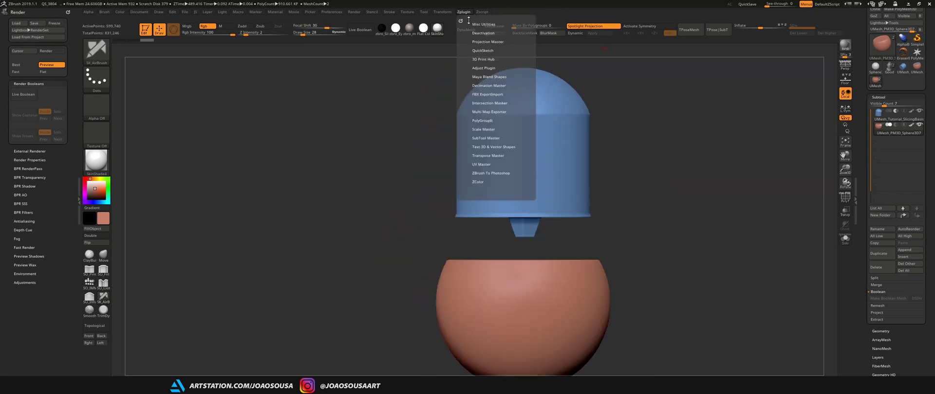
click(493, 86)
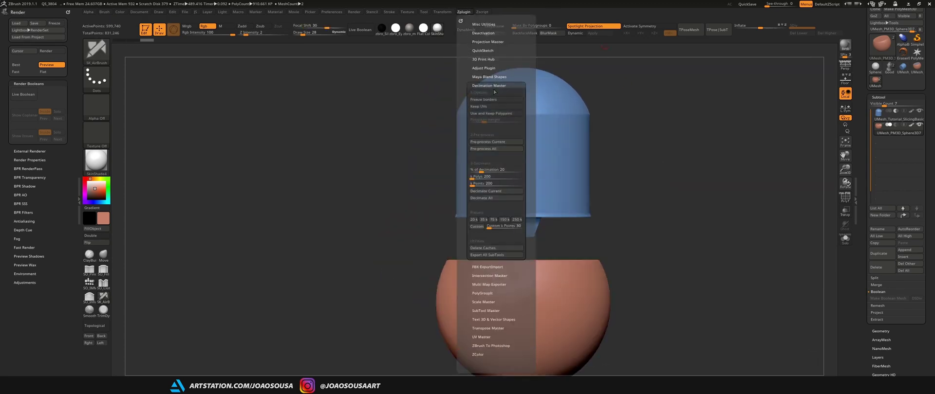
click(502, 149)
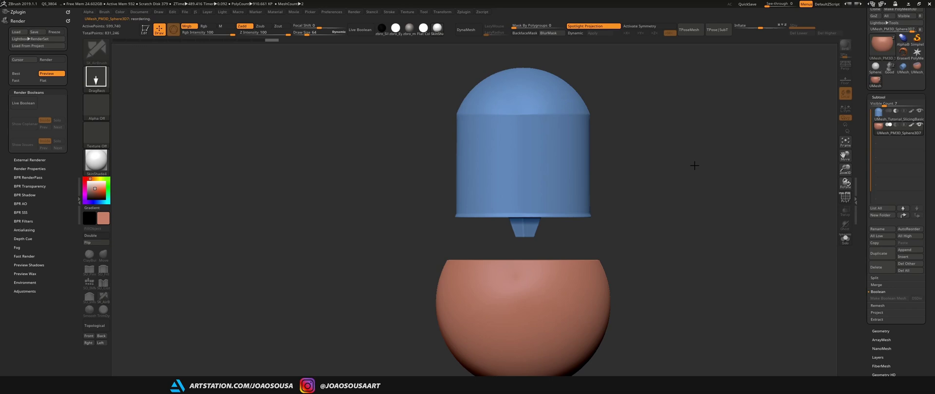
- Set the decimation percentage to 5 in Decimation Master and decimate all the subtools
drag(668, 184, 682, 199)
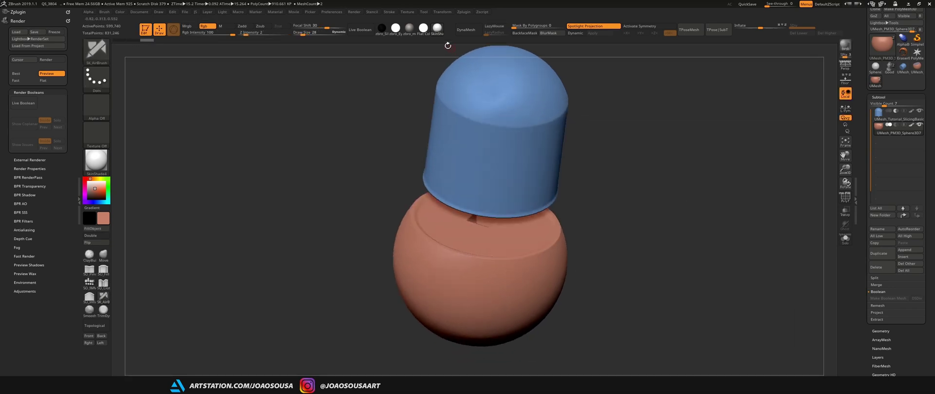
click(464, 12)
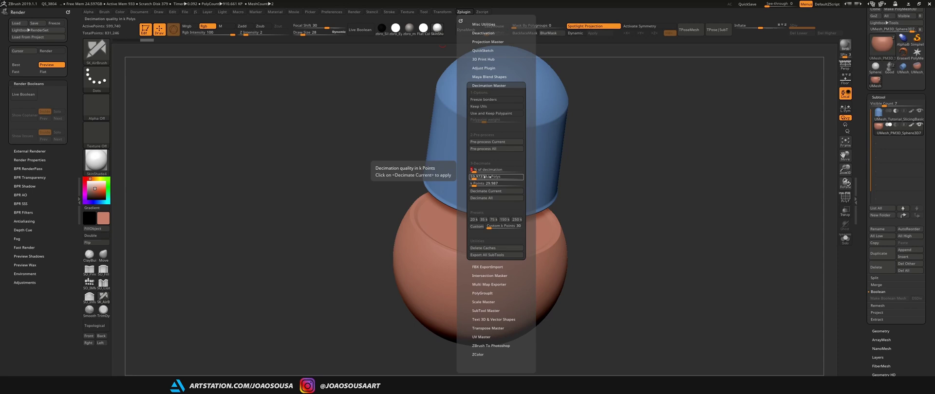
drag(474, 170, 476, 170)
click(489, 197)
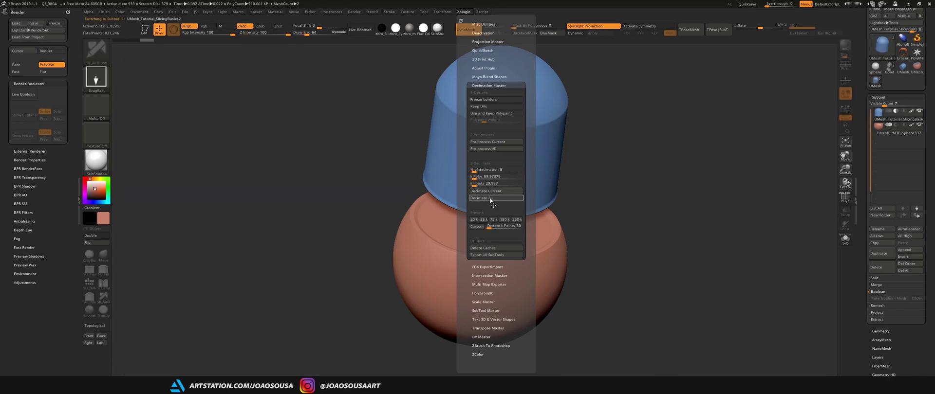
- Inspect the decimated triangulation of the bowl and its socket, and of the isolated capsule, with PolyFrame, restoring the plain display of both parts
drag(697, 227, 696, 189)
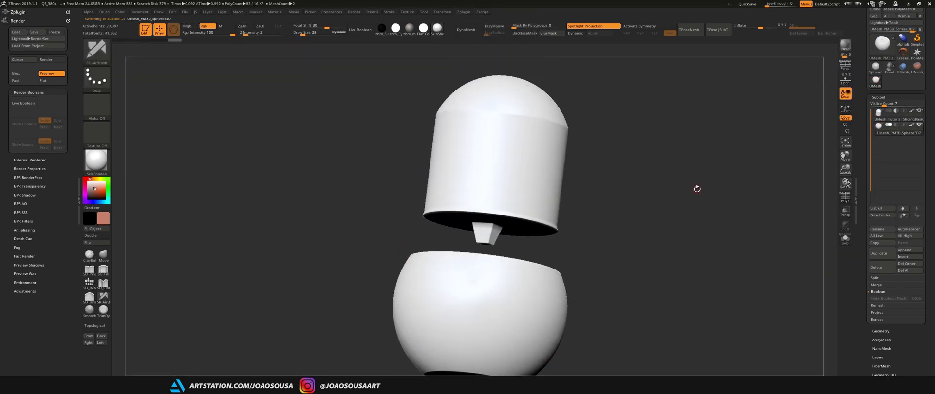
key(shift+f)
drag(643, 205, 605, 290)
drag(233, 97, 244, 96)
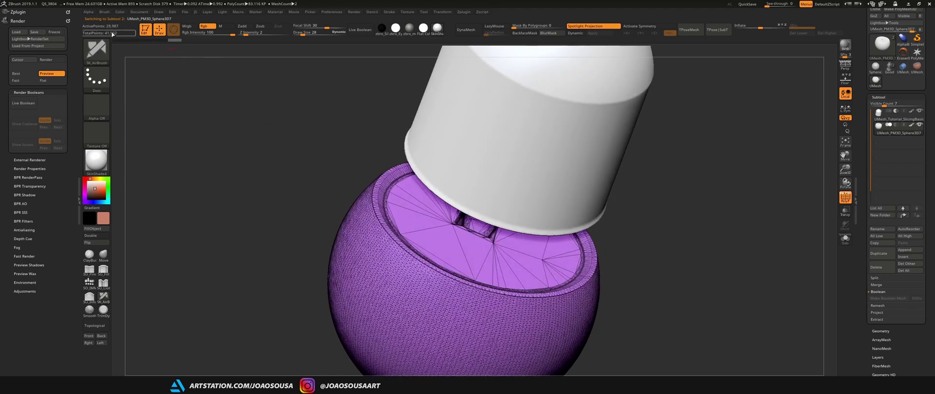
drag(694, 248, 671, 171)
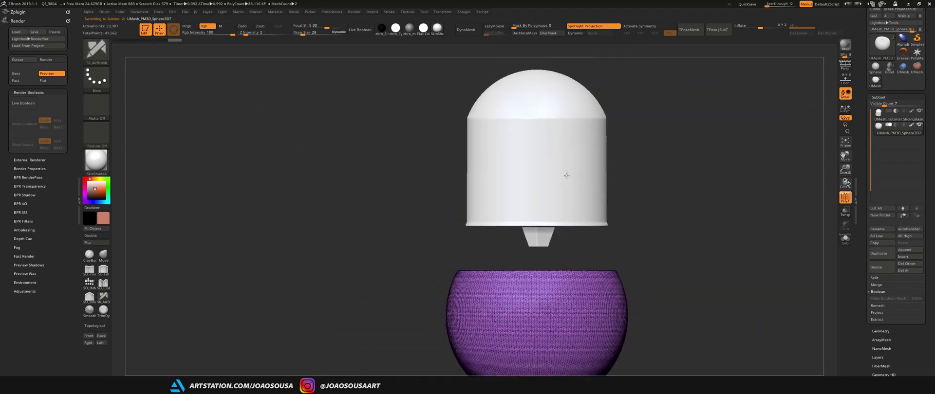
alt+click(565, 176)
drag(663, 212, 636, 184)
click(845, 239)
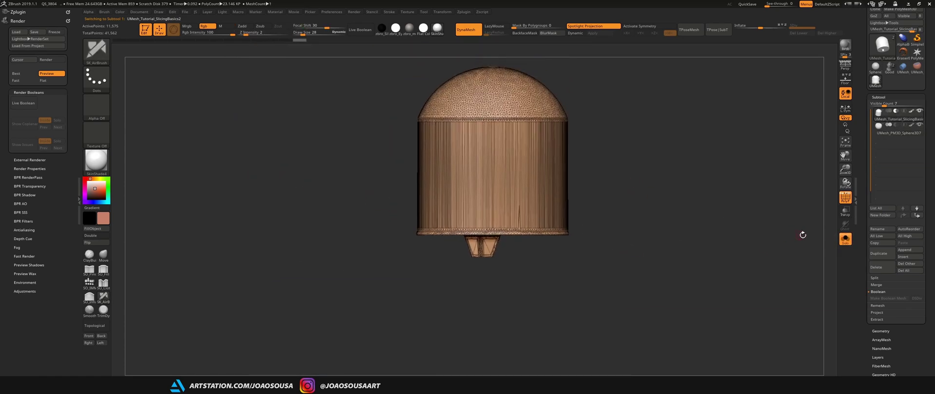
click(845, 240)
key(shift+f)
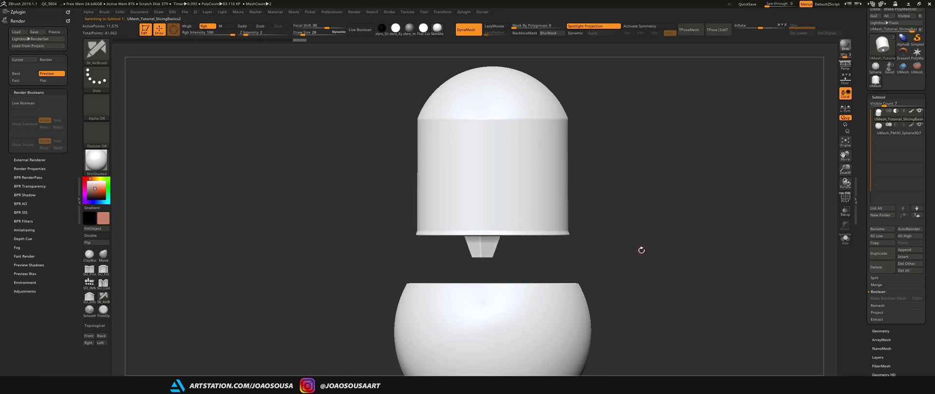
drag(640, 250, 653, 271)
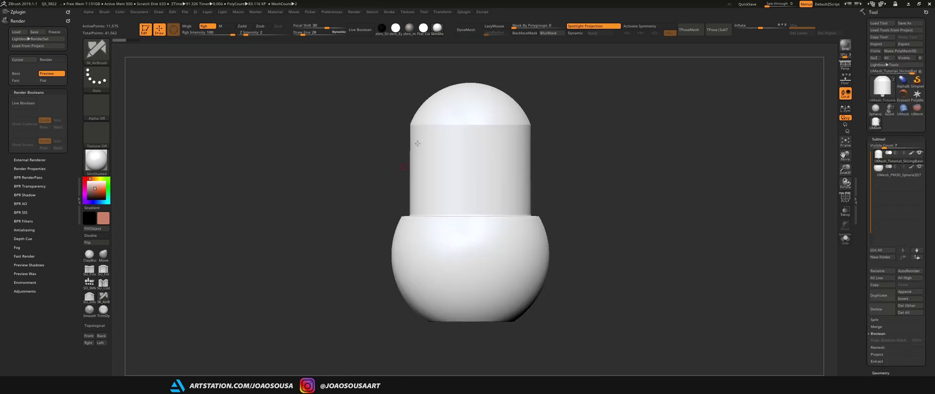
- Compare the capsule's export dimensions in 3D Print Hub with its Size values under Geometry
click(464, 12)
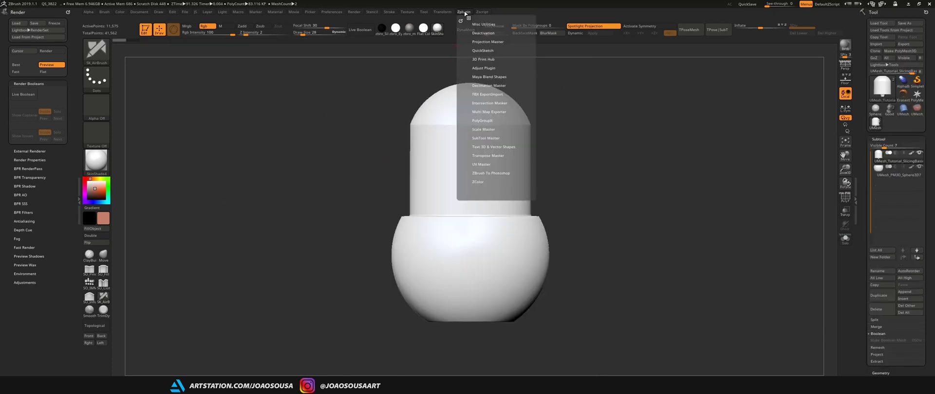
click(477, 59)
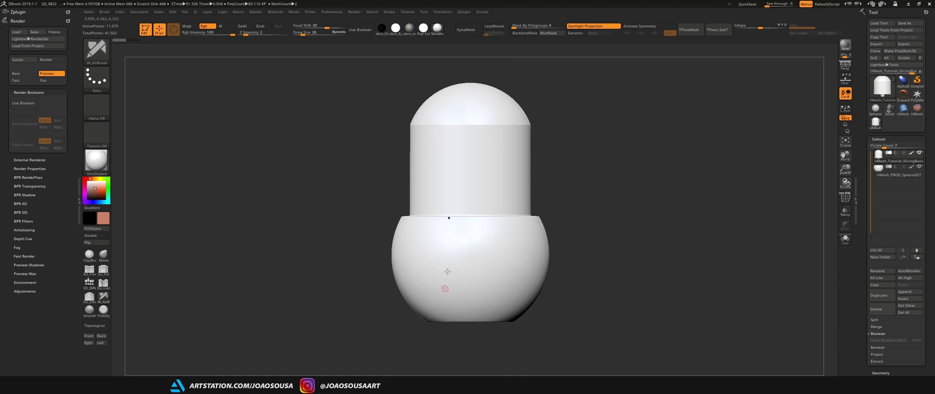
click(465, 13)
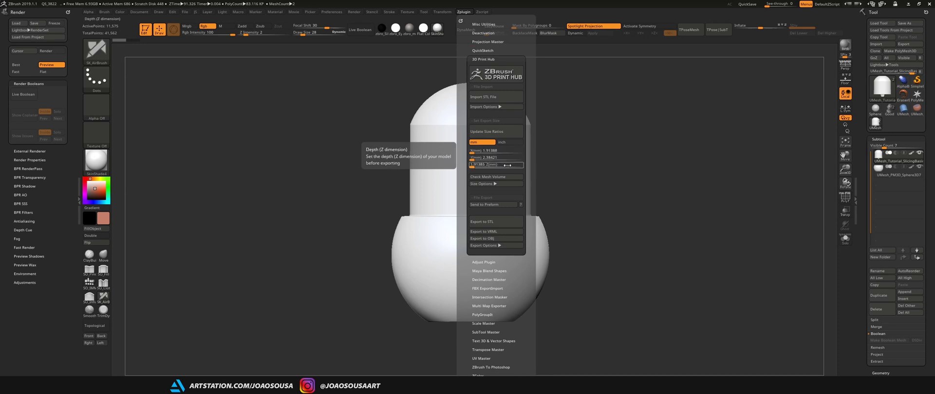
click(900, 373)
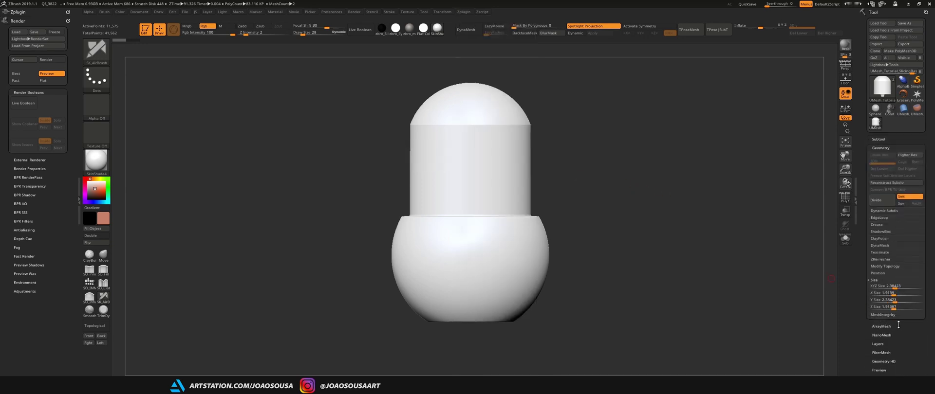
click(876, 283)
click(877, 282)
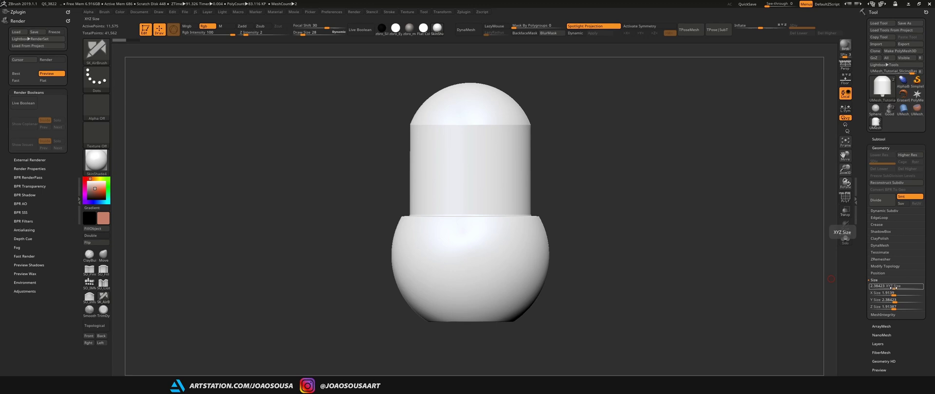
- Try rescaling the capsule through its Geometry Size values, and undo the change
mouse_move(893, 287)
mouse_down()
mouse_move(903, 288)
mouse_move(892, 287)
mouse_move(899, 300)
mouse_up()
key(ctrl+z)
key(ctrl+z)
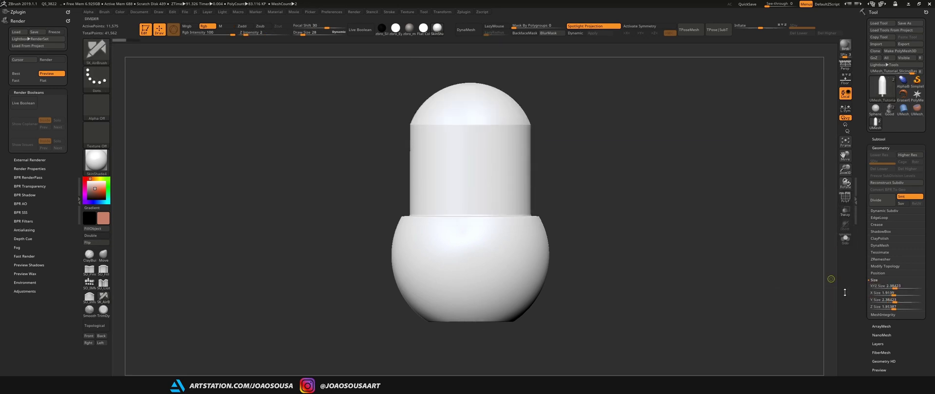
- Update the capsule's size ratios in 3D Print Hub, choosing the 1.91 x 2.38 x 1.91 mm option
click(464, 13)
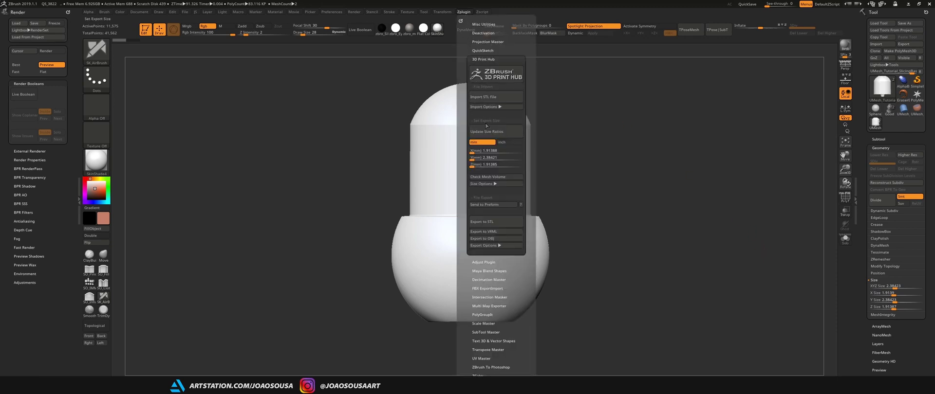
key(ctrl)
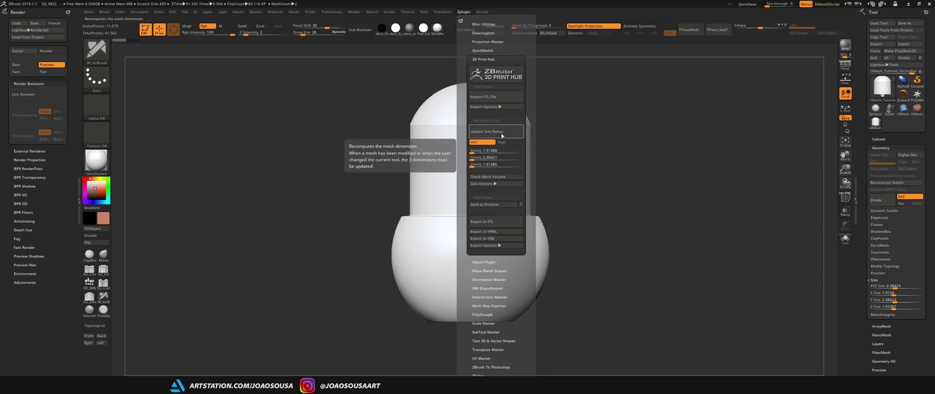
click(501, 132)
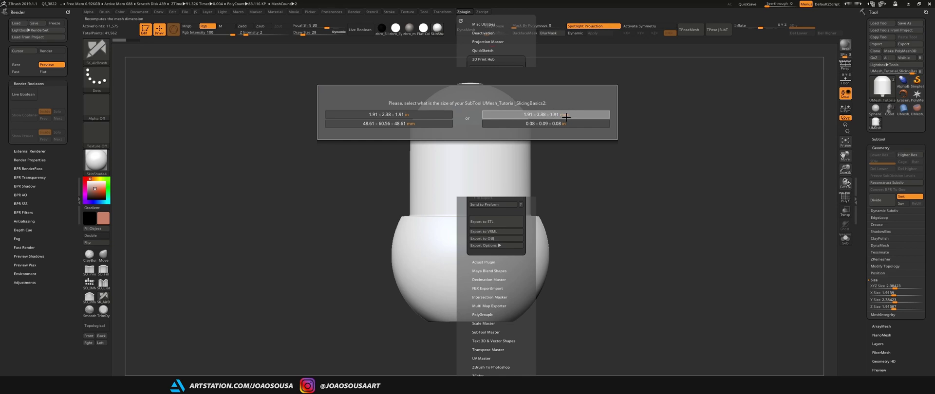
click(527, 114)
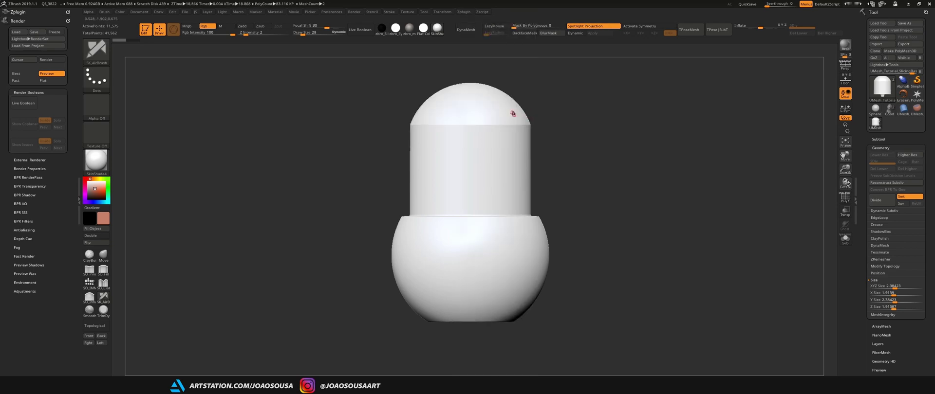
- Review the capsule's millimetre export dimensions in 3D Print Hub and bring back the subtool list
click(463, 13)
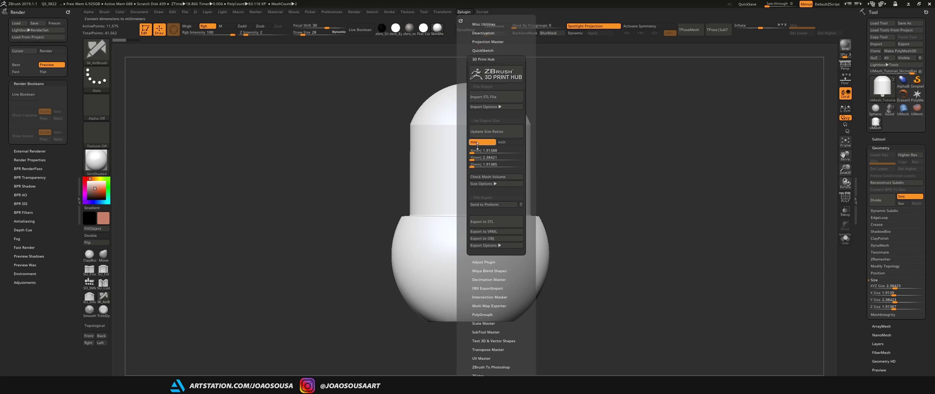
click(502, 164)
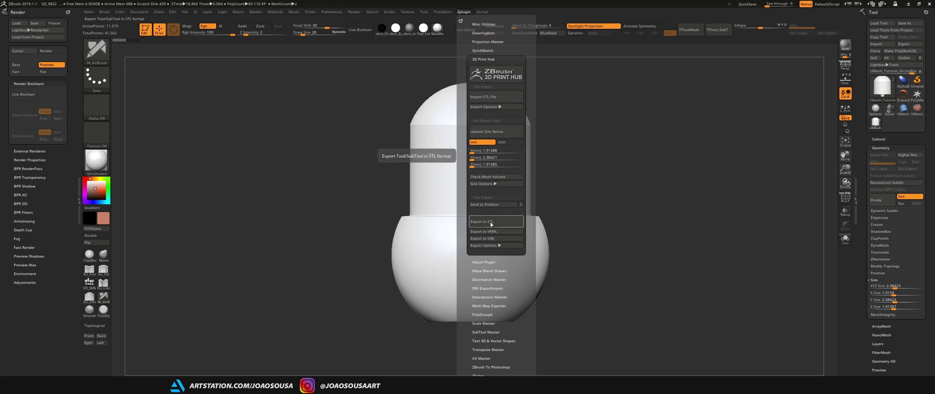
click(494, 165)
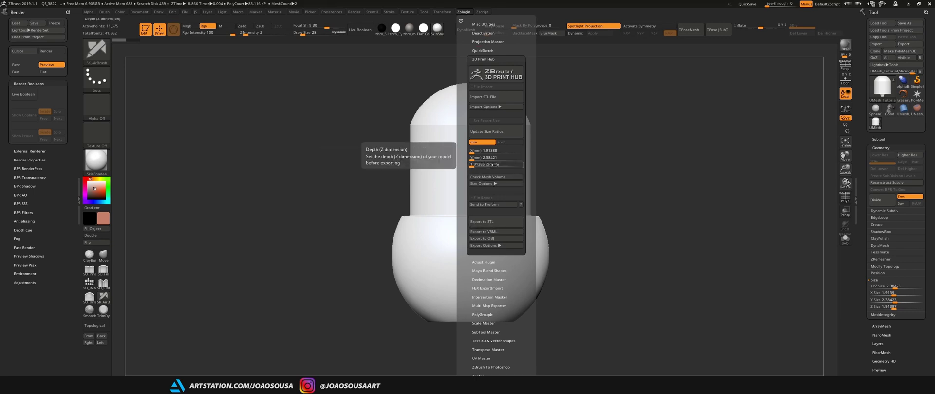
click(487, 150)
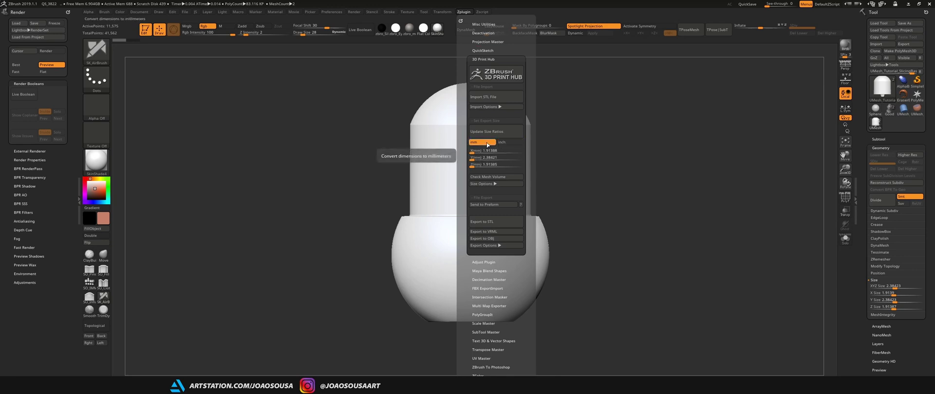
click(898, 139)
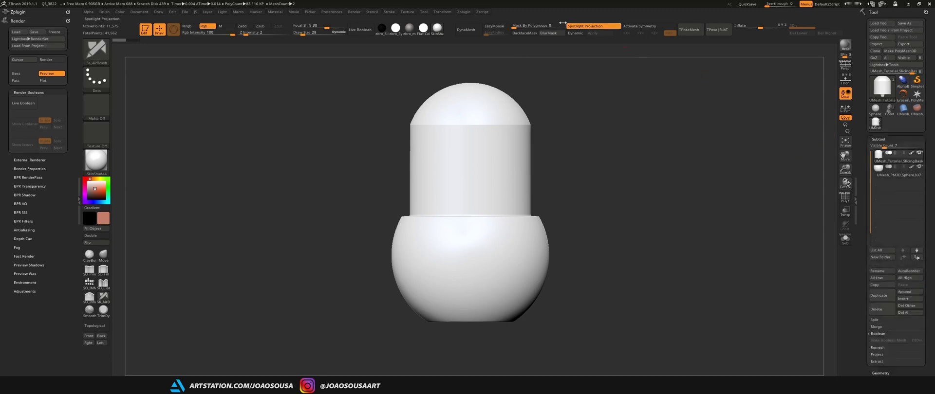
- Start exporting the capsule to an STL file and cancel the export
click(464, 12)
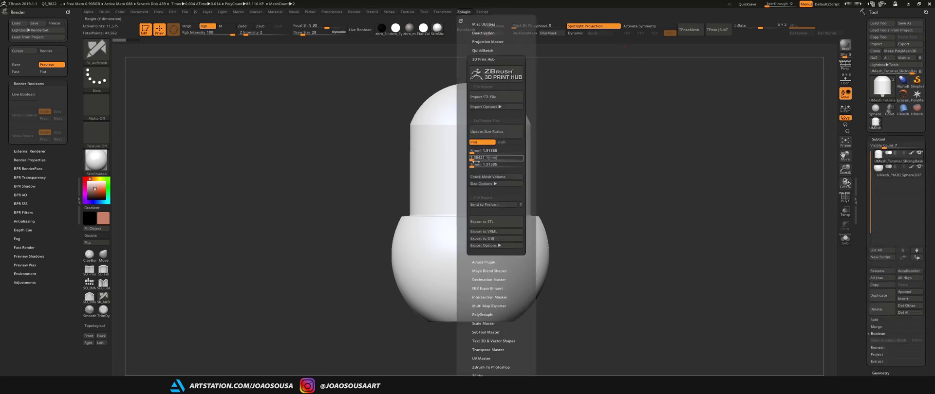
click(487, 220)
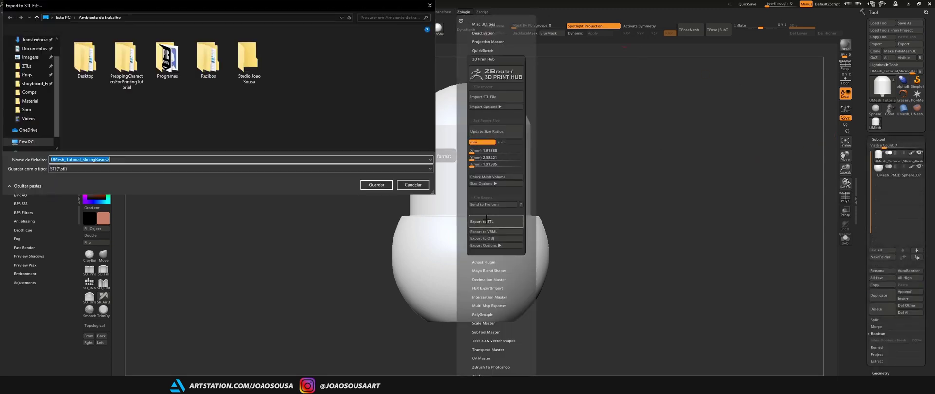
click(376, 185)
key(Escape)
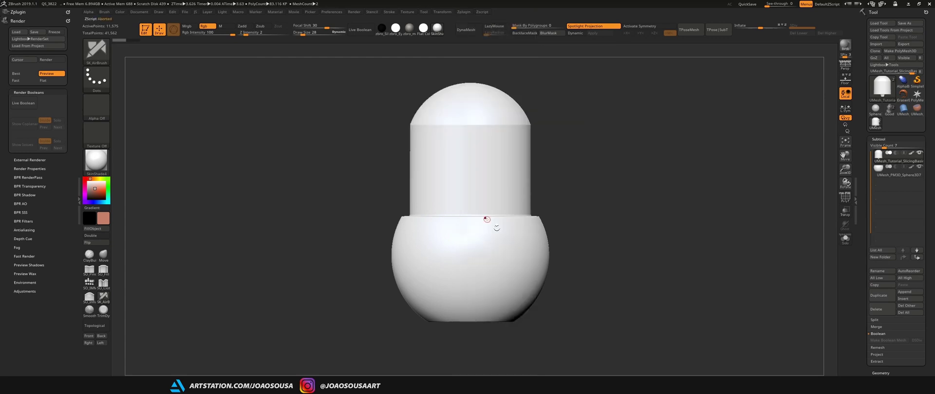
- Point out the capsule's height and depth export settings in 3D Print Hub
click(469, 15)
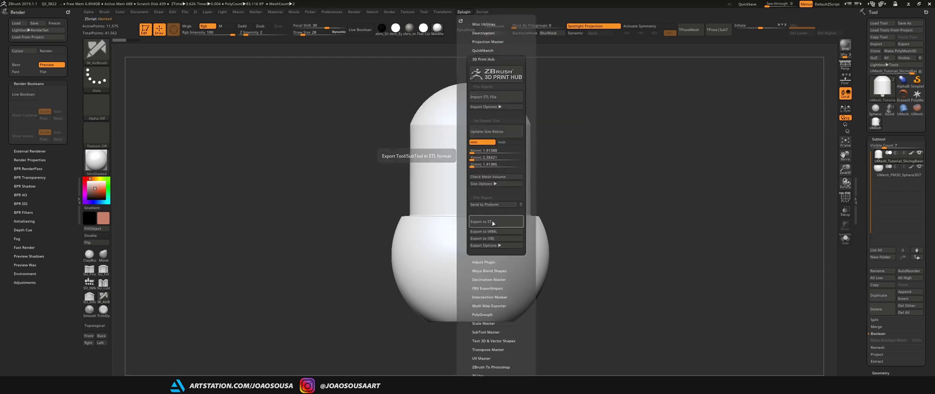
click(484, 157)
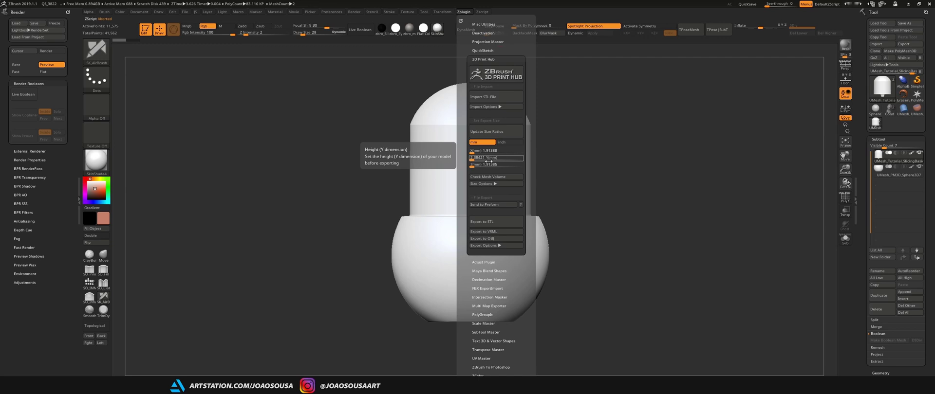
click(495, 165)
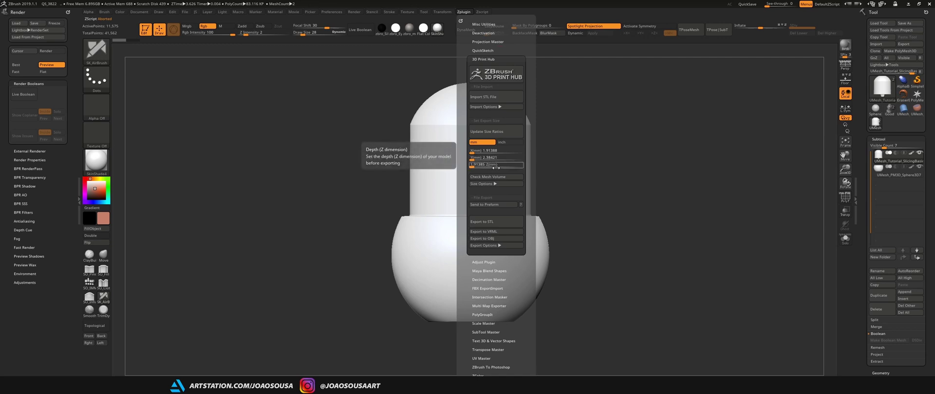
click(495, 158)
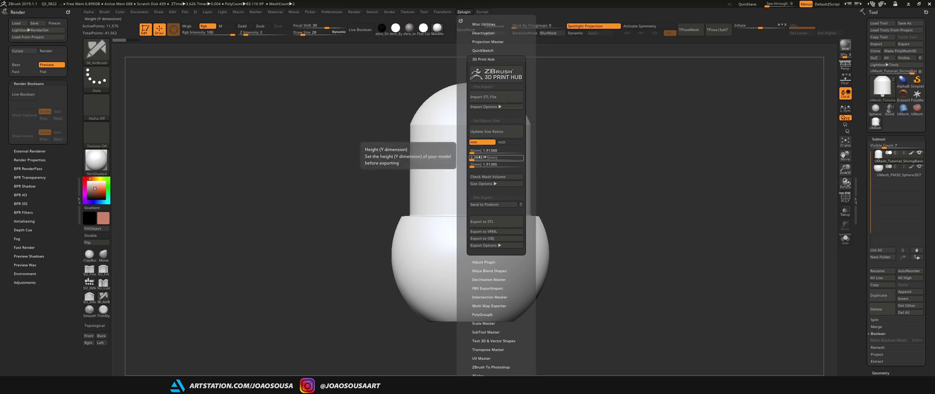
- Set the capsule's export height to 100 mm in 3D Print Hub, and briefly isolate the capsule to inspect it
click(482, 158)
key(Return)
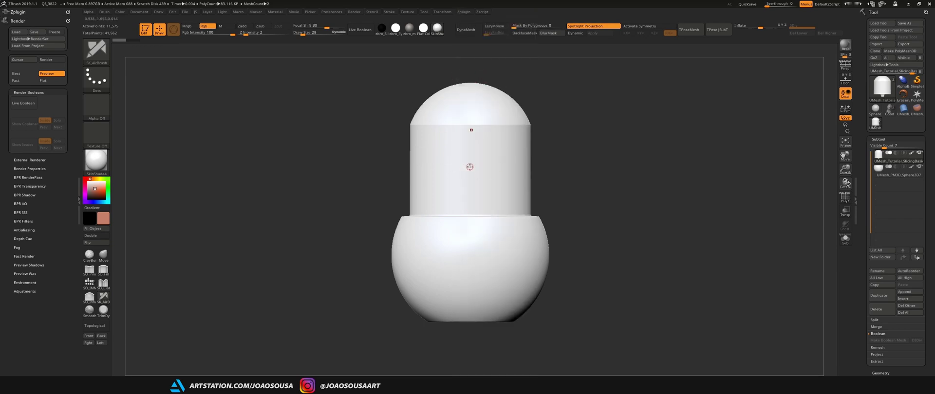
click(845, 239)
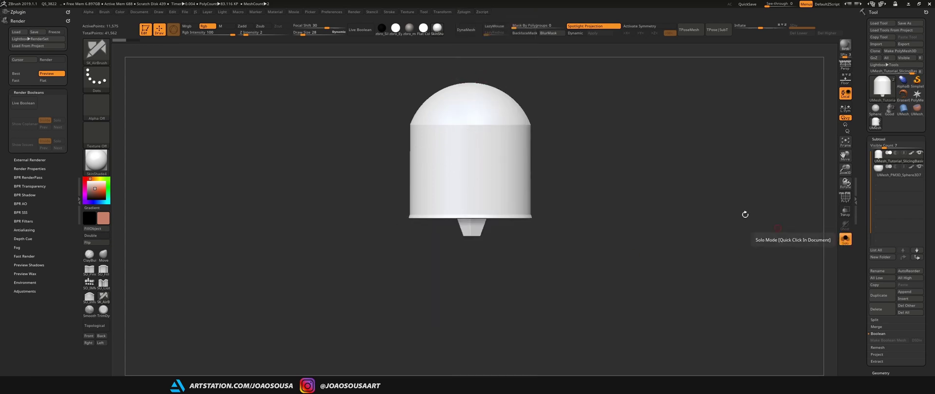
click(845, 239)
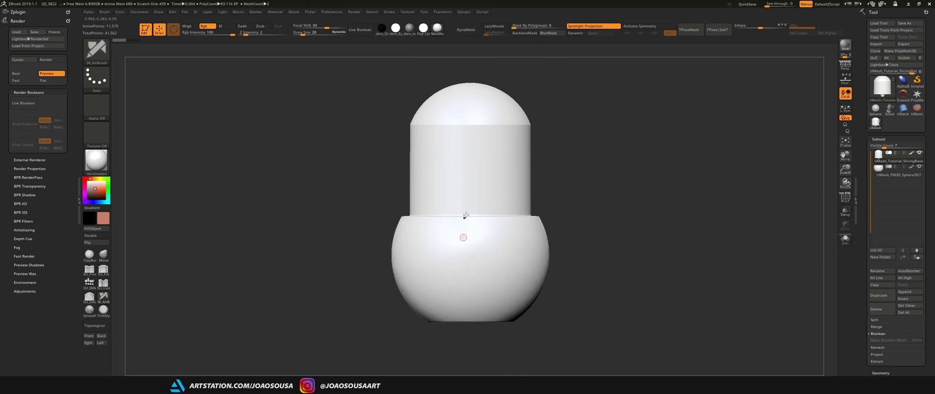
- Insert a cylinder as a new subtool, stretch it vertically to span both parts, and turn on transparency
click(464, 11)
click(908, 298)
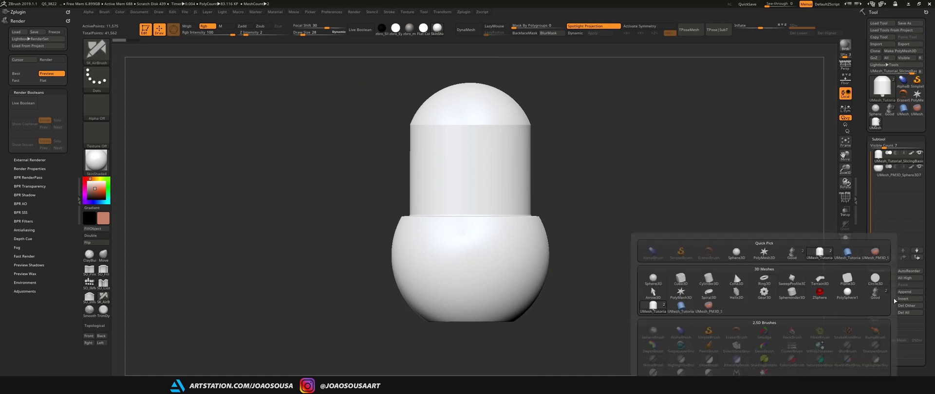
click(709, 280)
key(w)
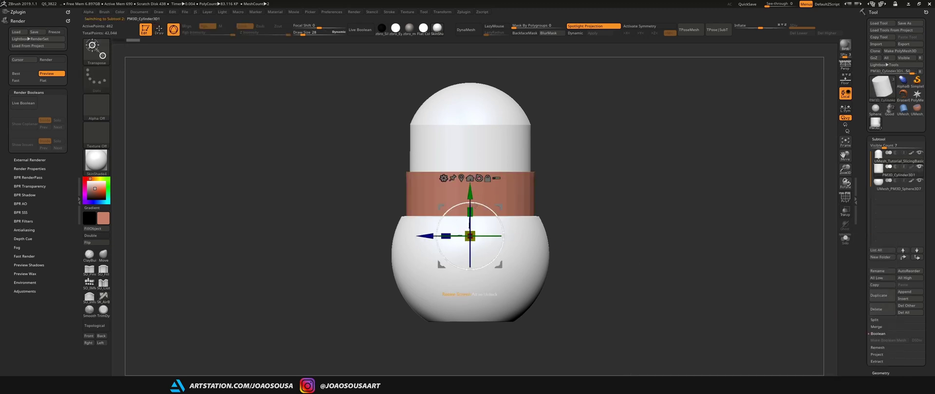
drag(470, 212, 474, 154)
click(845, 212)
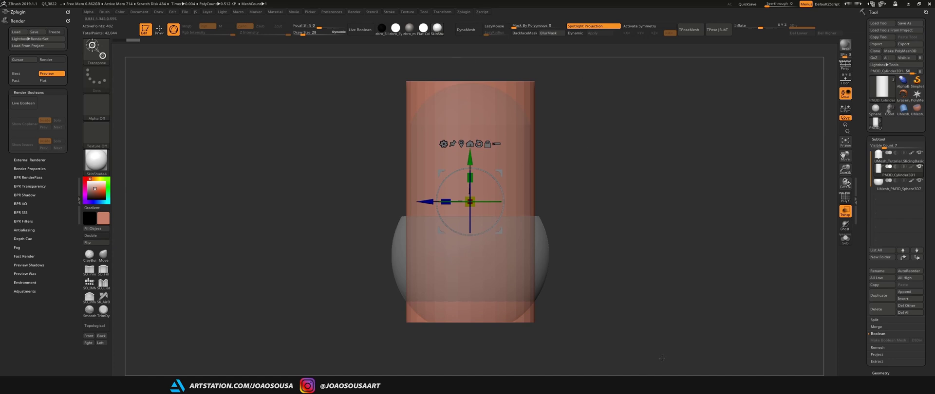
- Update the cylinder's size ratios in 3D Print Hub and set its export height to 100 mm
key(q)
click(465, 12)
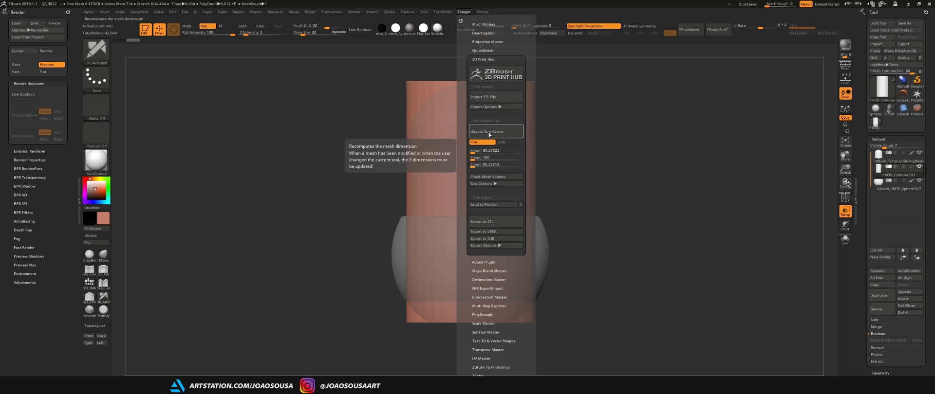
click(490, 132)
click(495, 115)
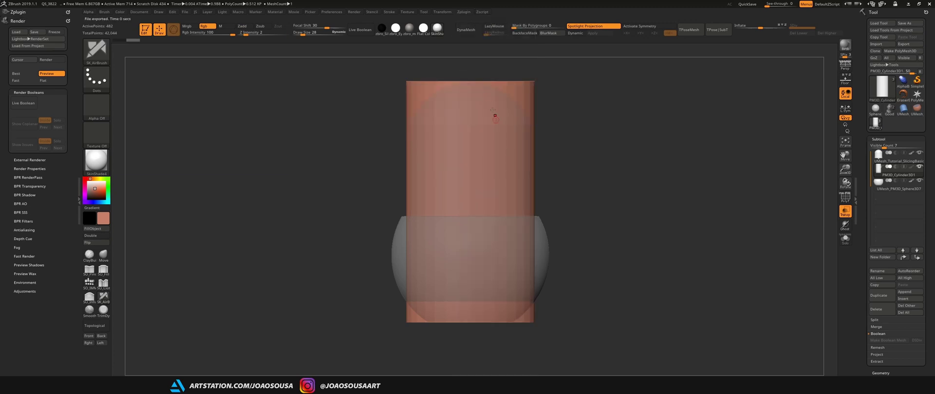
click(465, 12)
click(482, 158)
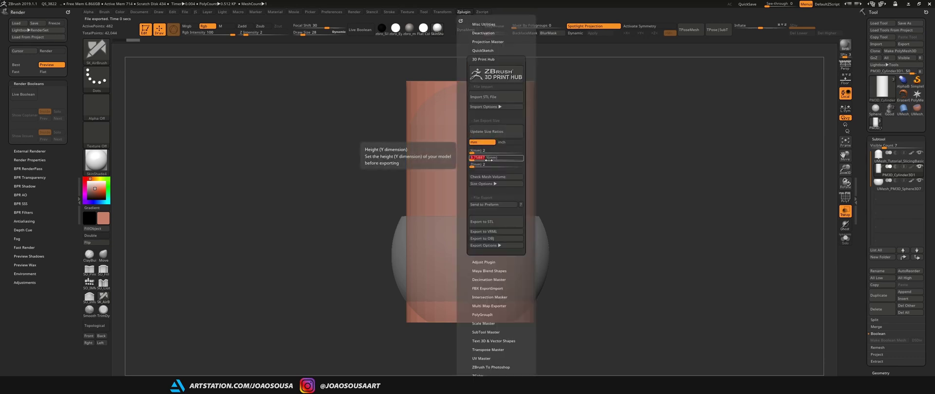
text(100)
key(Return)
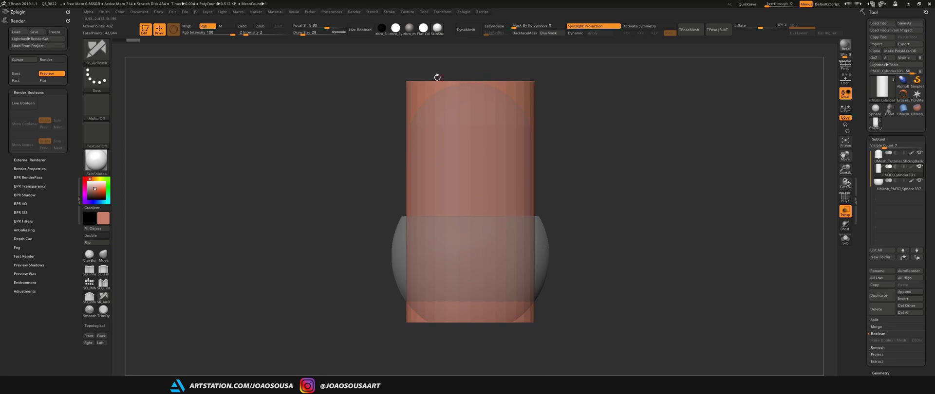
- Start exporting the subtools to STL as PM3D_Cylinder3D1 on the desktop, and cancel at the file naming choice
click(464, 12)
click(496, 222)
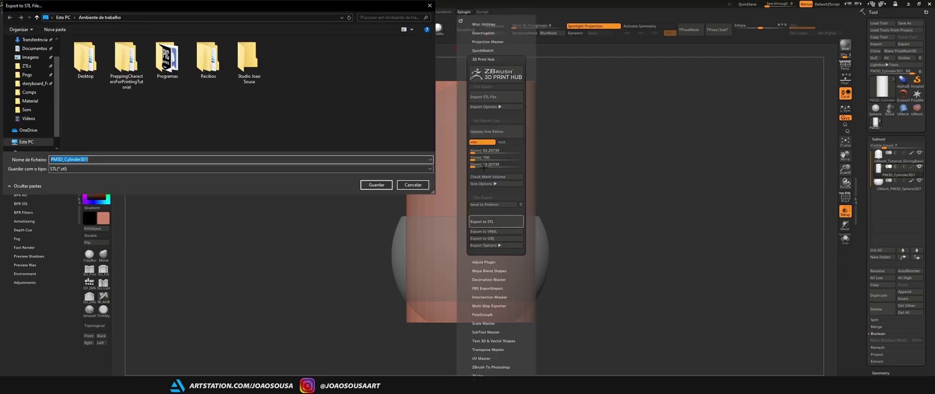
click(383, 186)
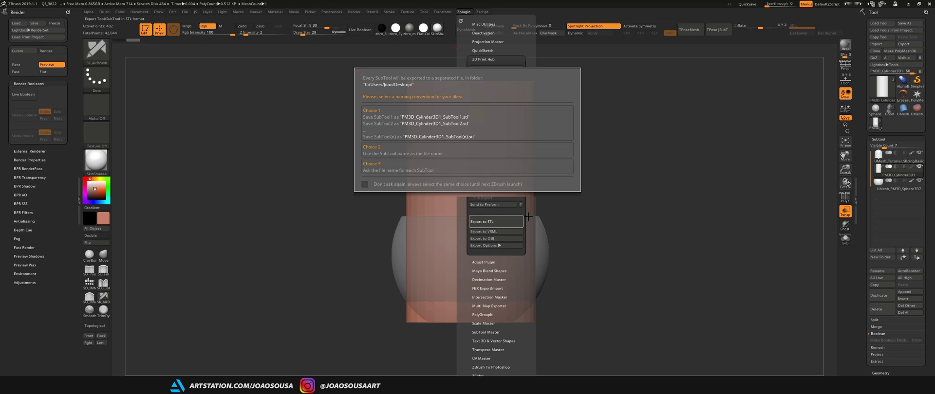
key(Escape)
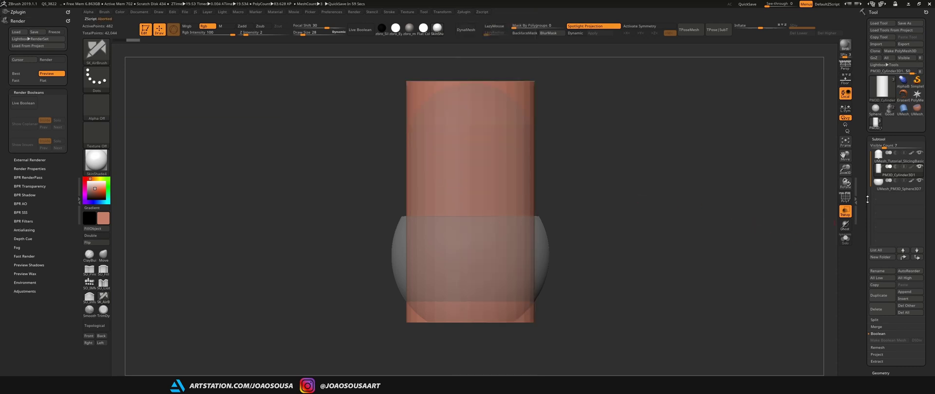
mouse_move(908, 174)
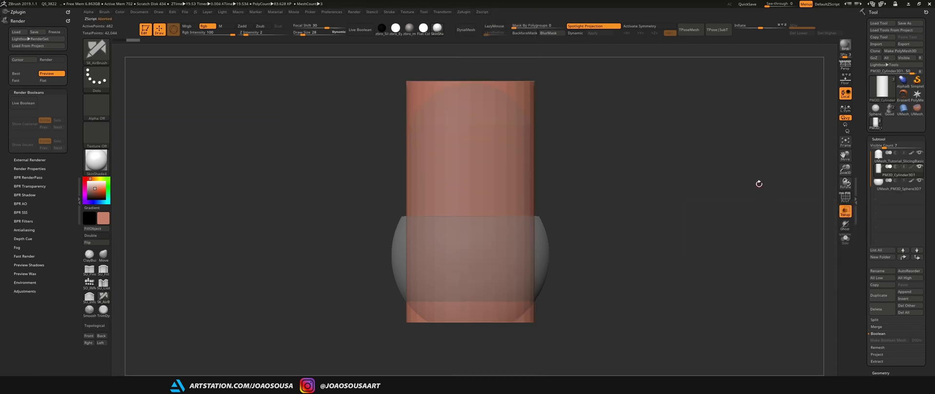